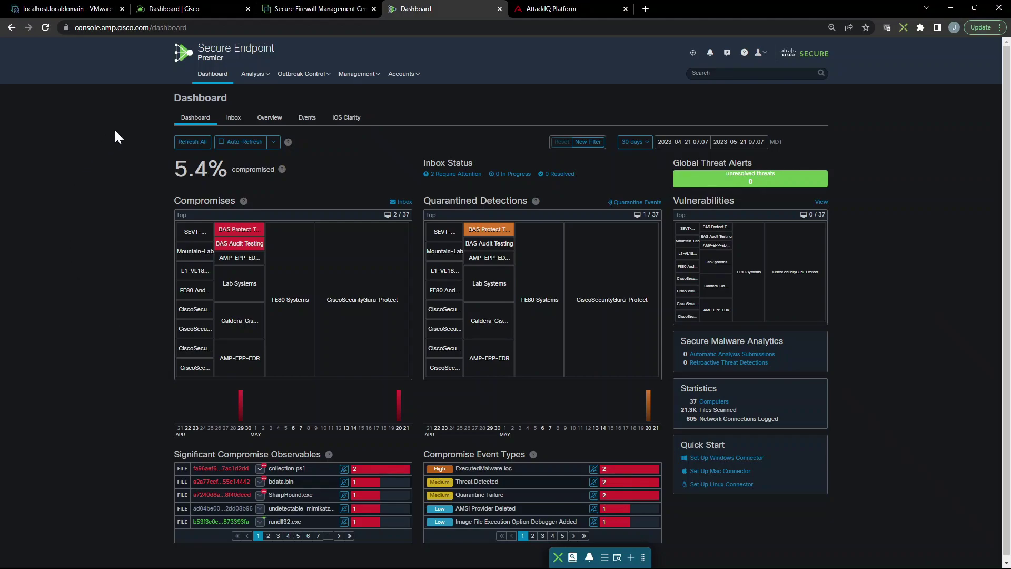
Open the Windows BAS-Windows-Audit Policy from Management > Policies and review its Audit conviction modes.
left_click(357, 79)
left_click(349, 132)
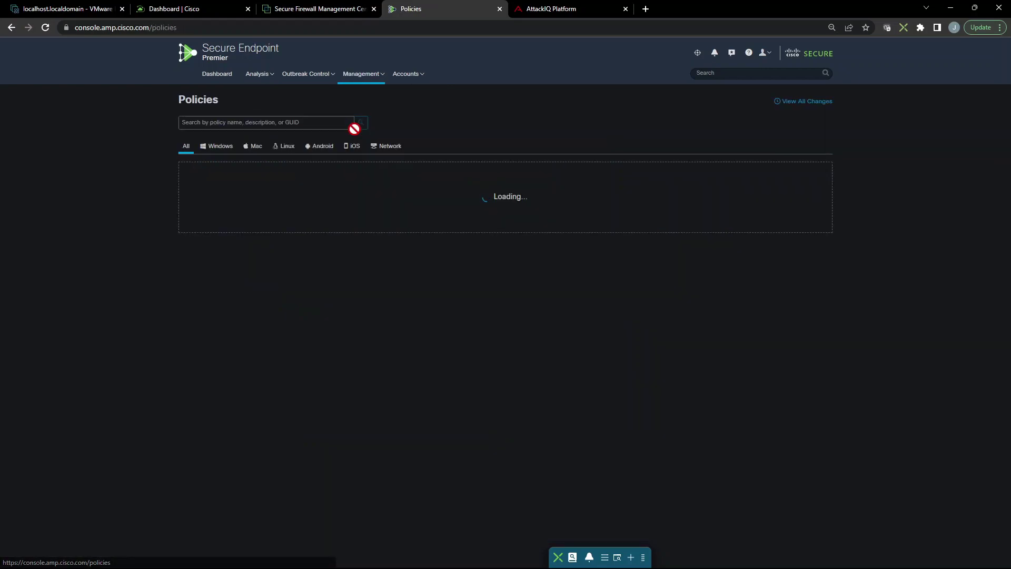
left_click(207, 150)
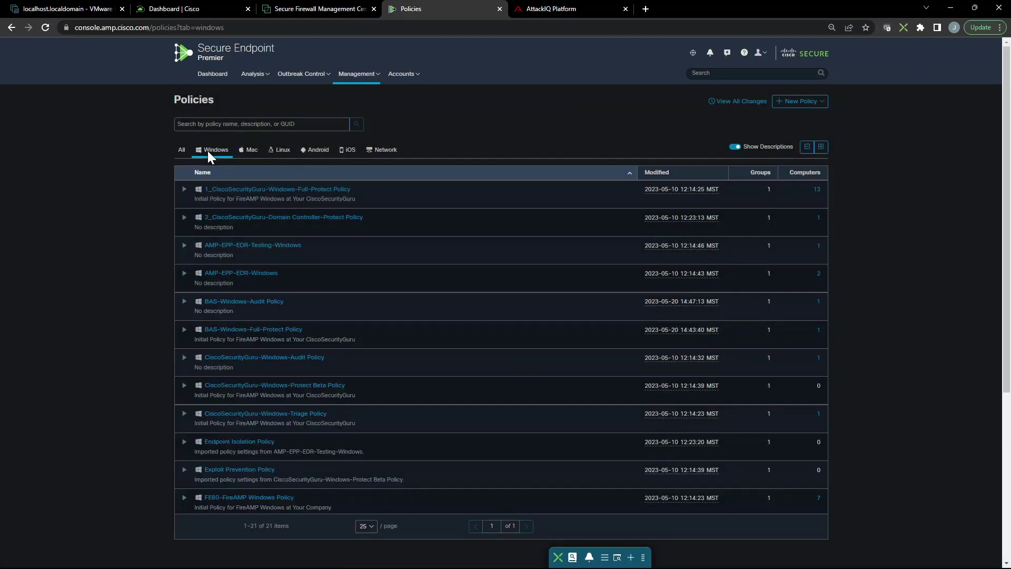
left_click(237, 303)
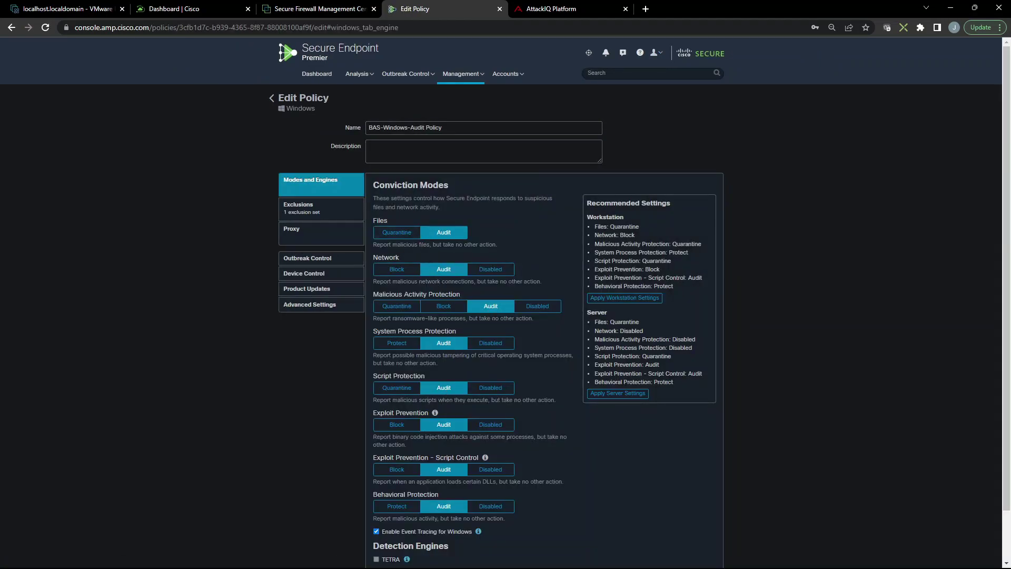
scroll(440, 490, "down", 1)
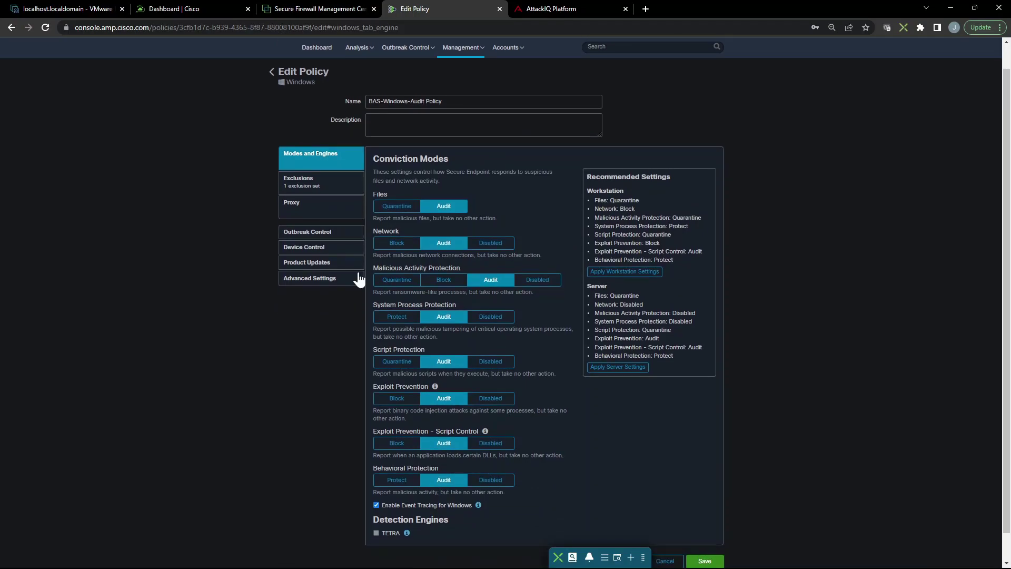
Open the Windows BAS-Windows-Full-Protect Policy and review its Quarantine, Block and Protect modes.
left_click(271, 72)
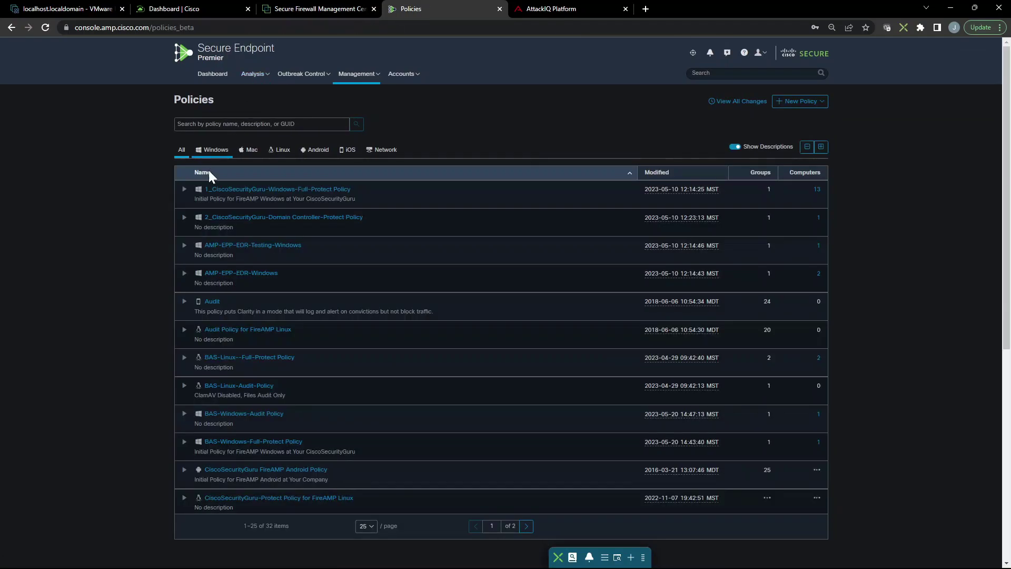
left_click(224, 152)
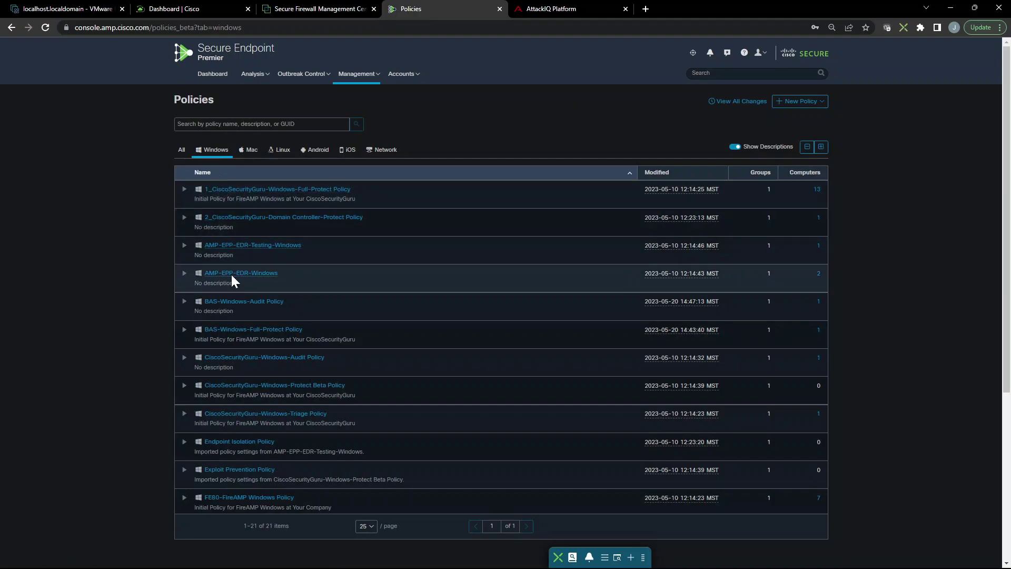
left_click(256, 332)
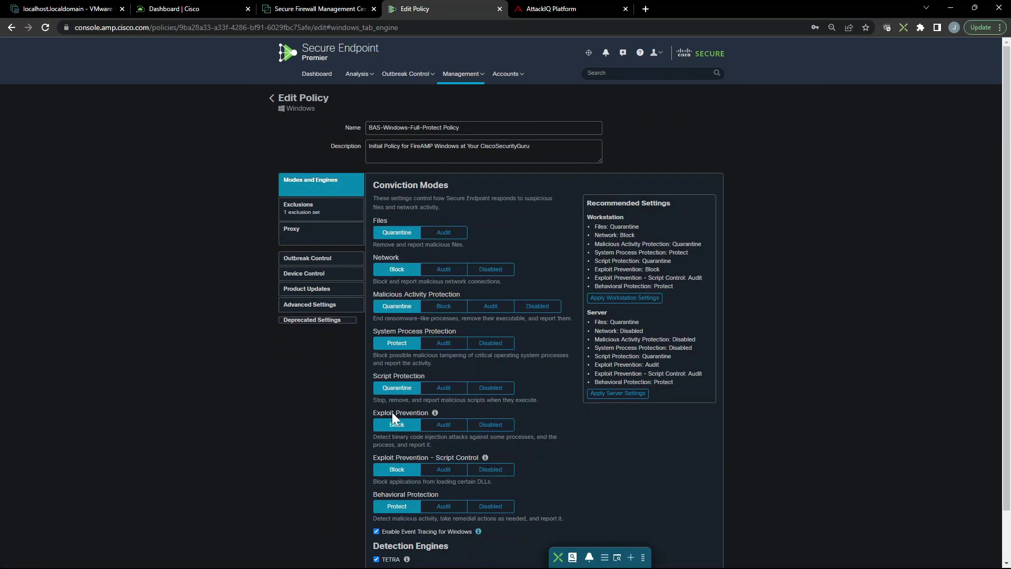
scroll(394, 429, "down", 1)
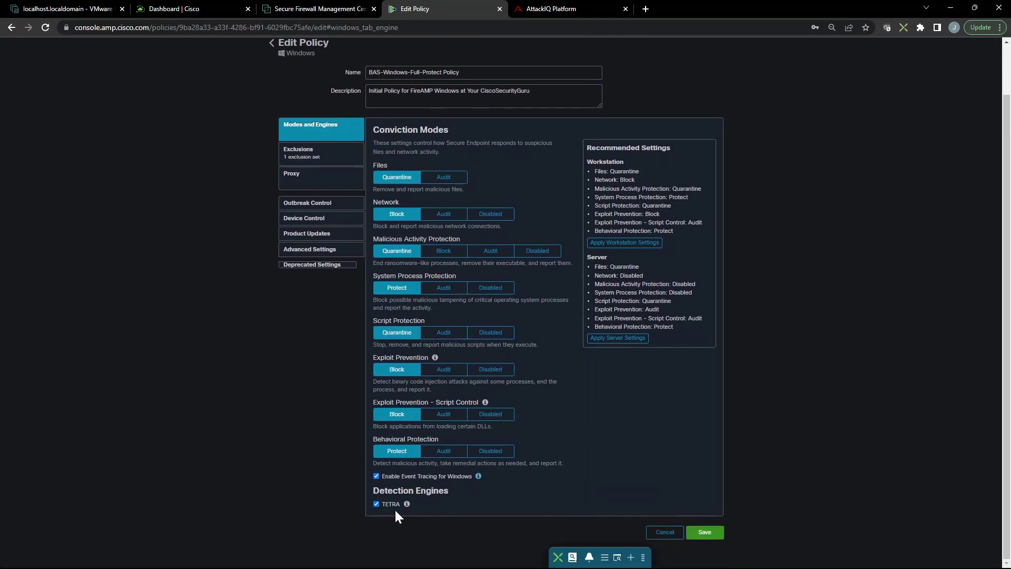
scroll(317, 387, "up", 1)
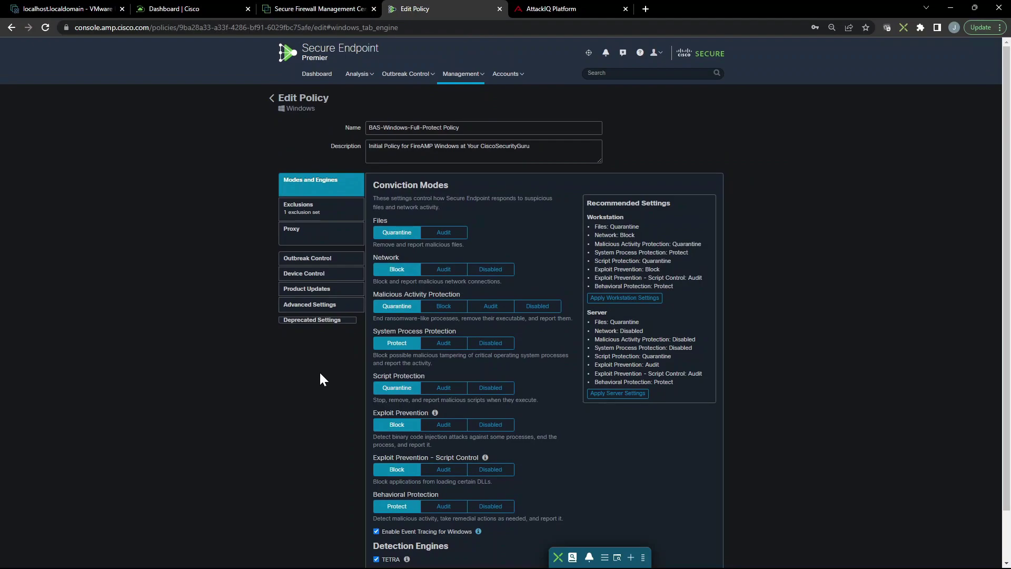
Search Management > Groups for 'bas' to find BAS Audit Testing and BAS Protect Testing.
left_click(470, 84)
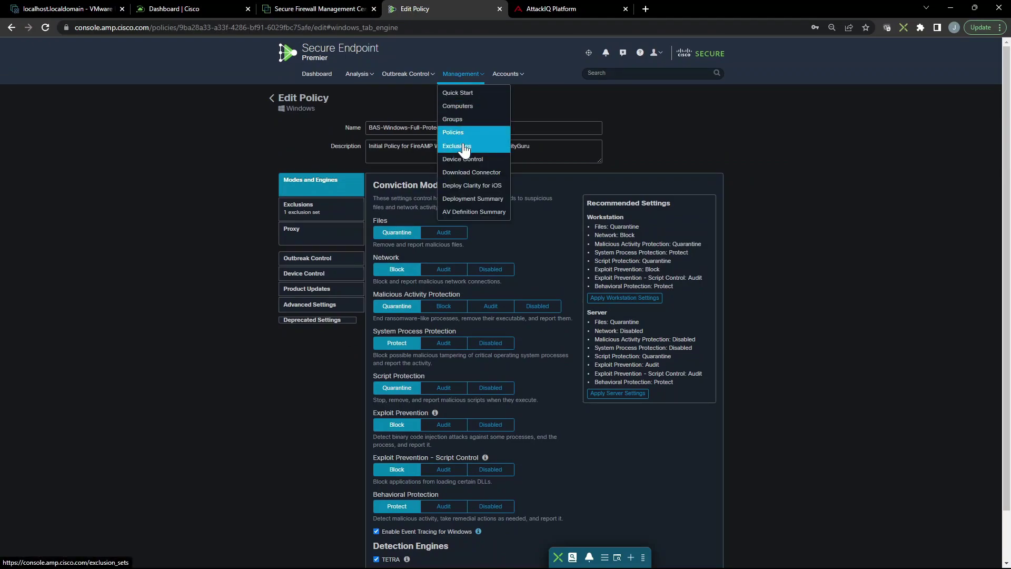
left_click(466, 120)
left_click(342, 117)
type("bas")
key("Return")
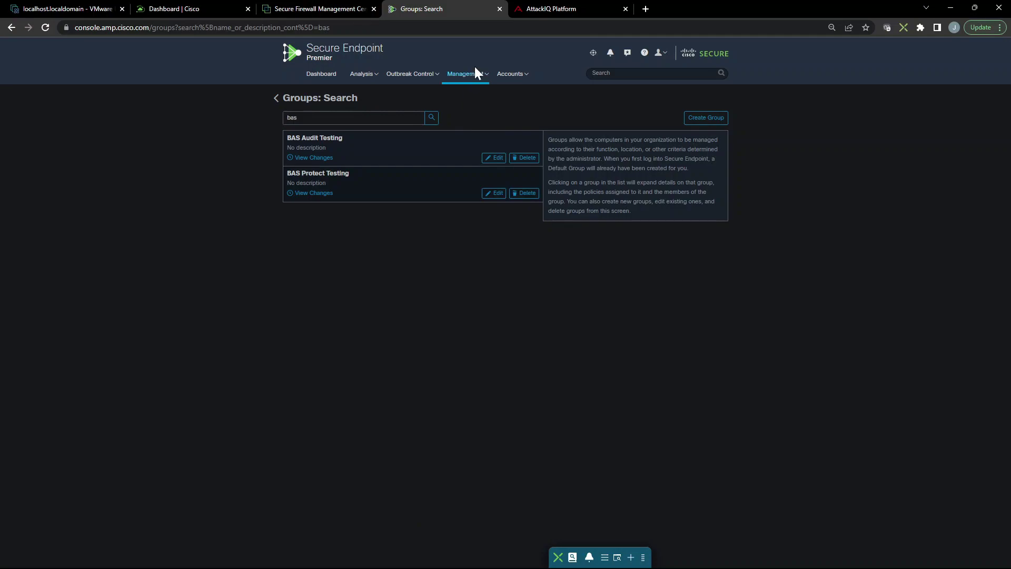
left_click(464, 79)
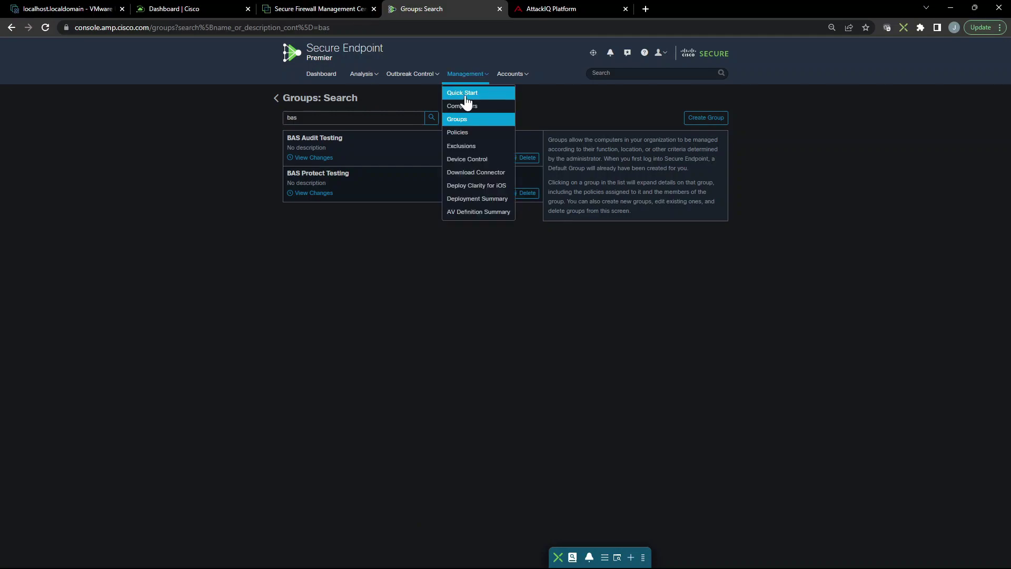
Expand DESKTOP-HHOJ640 among the Windows computers, then view its client policy on the VM console.
left_click(464, 106)
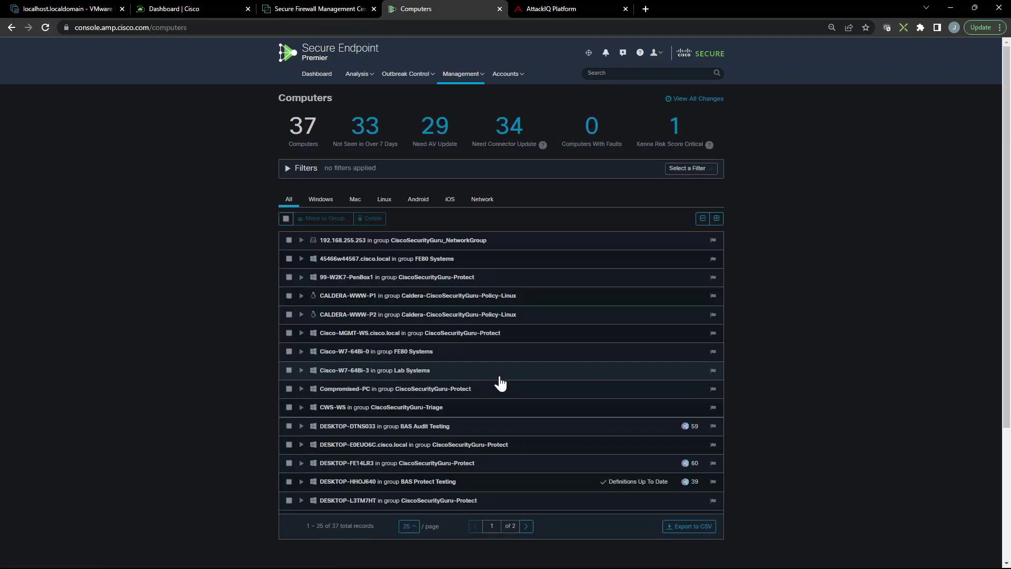
left_click(320, 200)
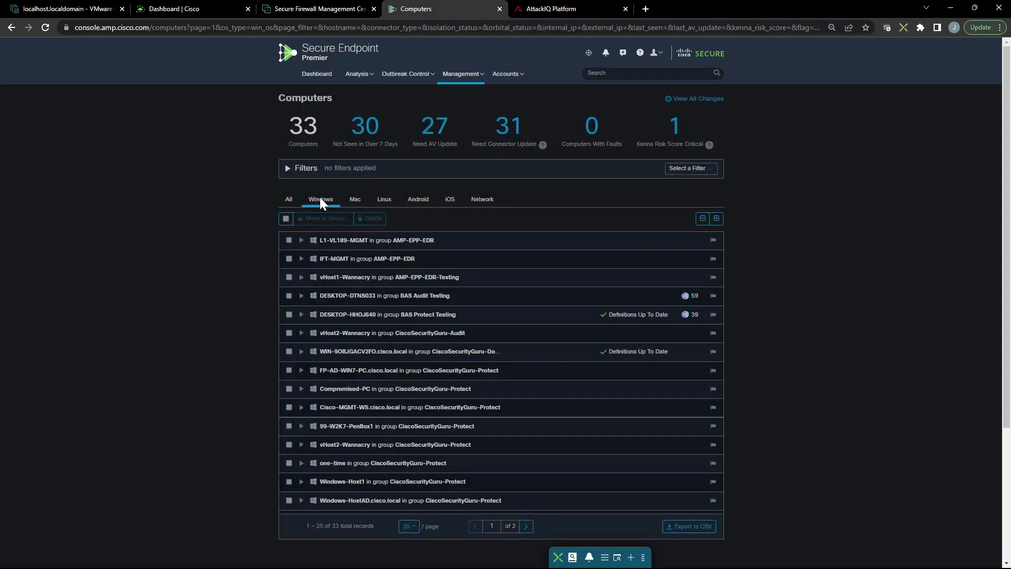
left_click(300, 315)
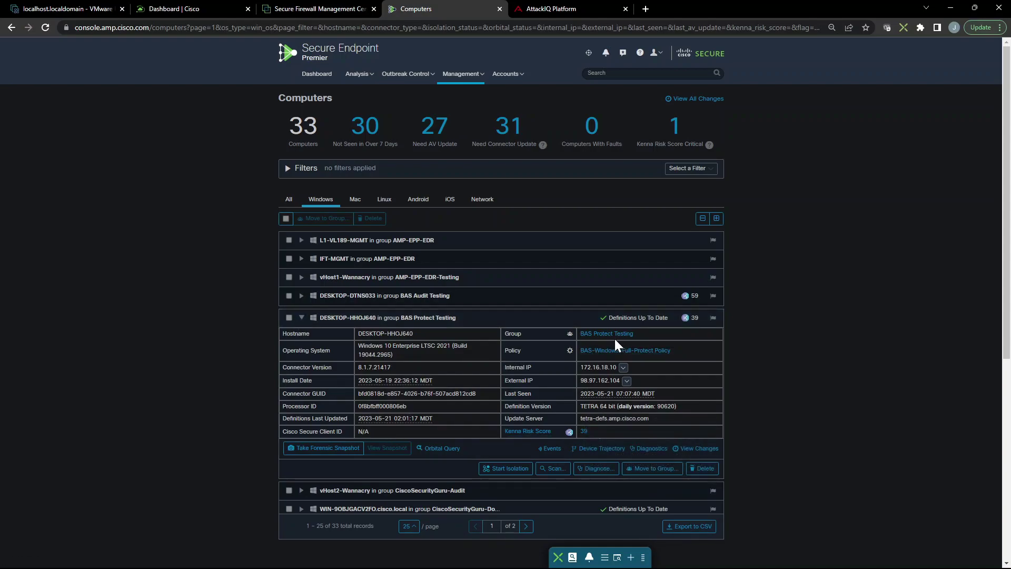
left_click(59, 9)
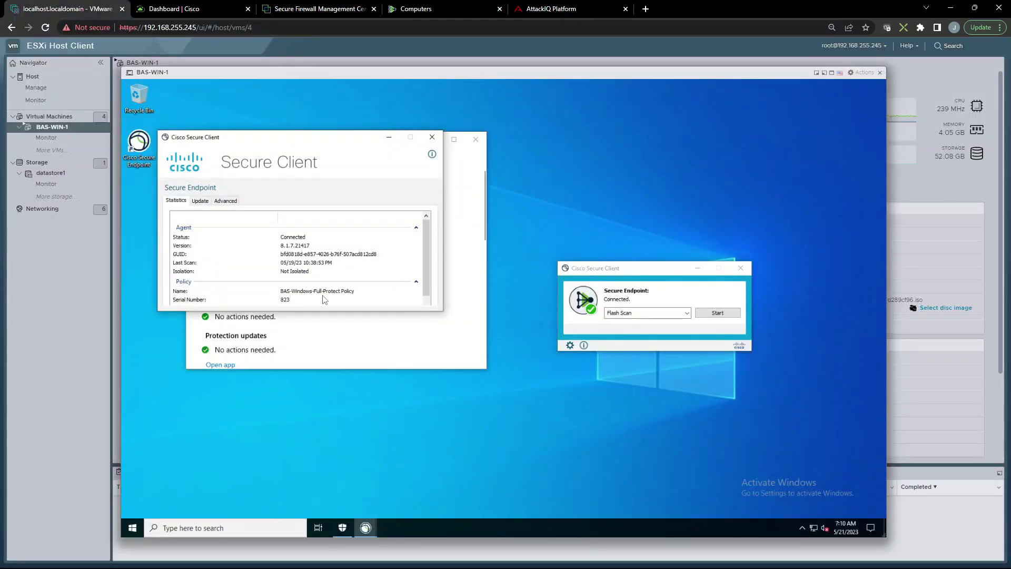
Use Move to Group to reassign DESKTOP-HHOJ640 to BAS Audit Testing.
left_click(443, 6)
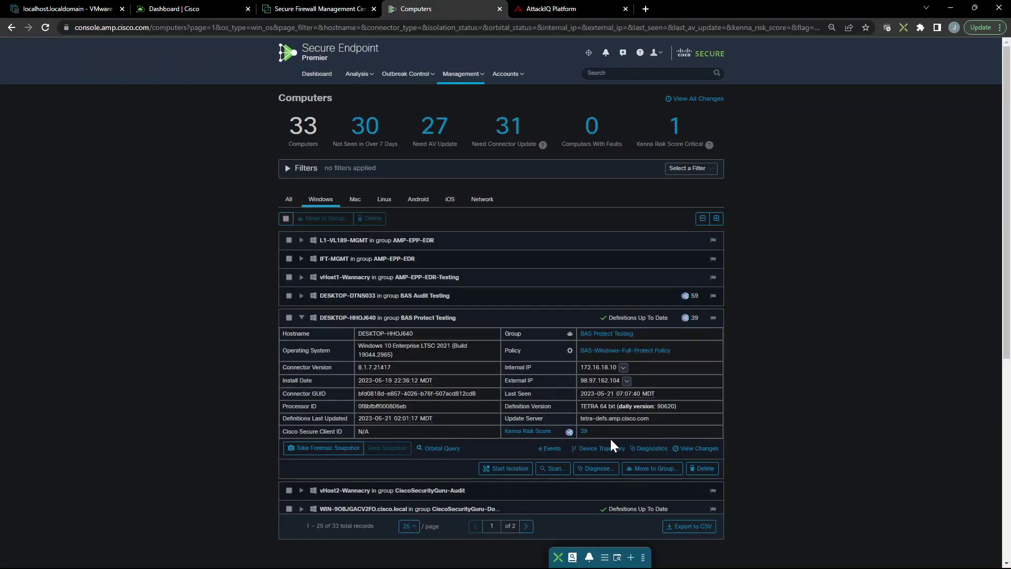
left_click(659, 468)
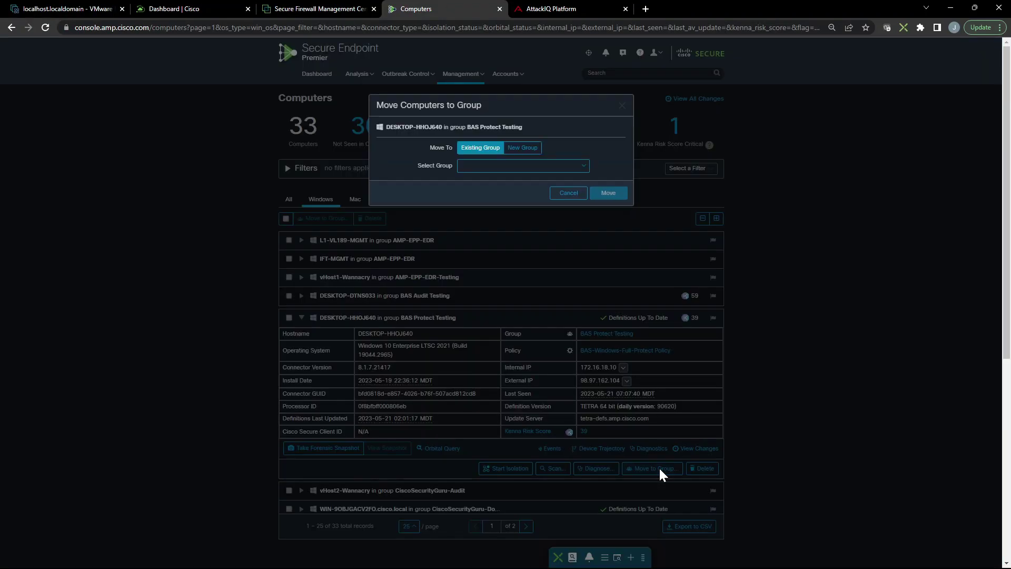
left_click(502, 167)
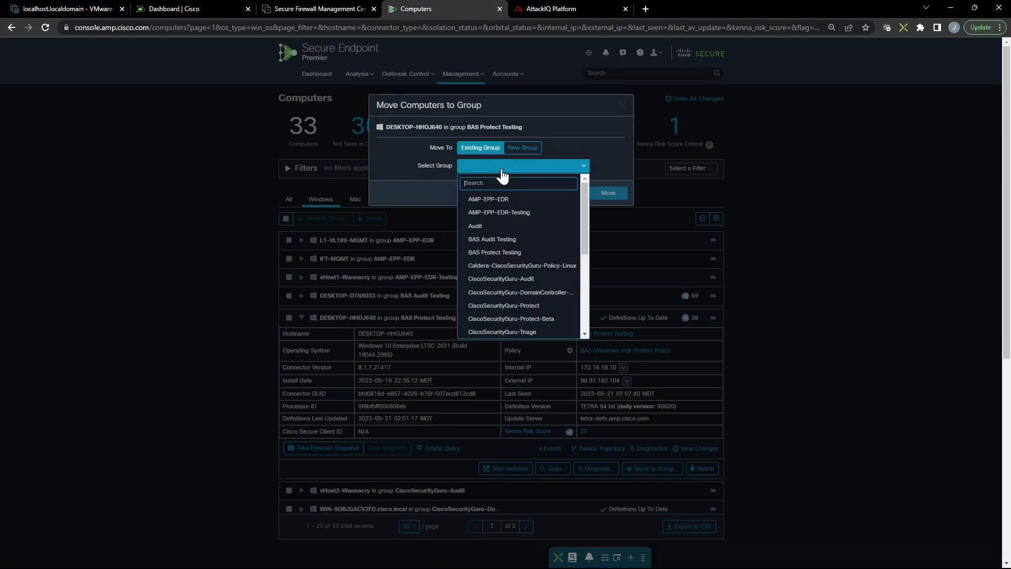
left_click(505, 239)
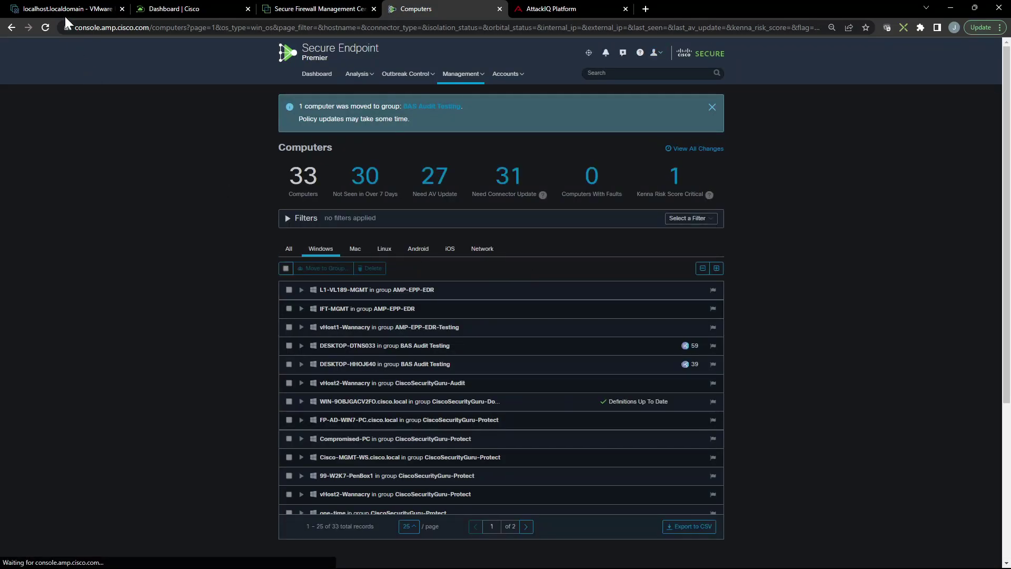
On the VM console, run Secure Client's Update Now to pull the BAS-Windows-Audit Policy.
left_click(64, 12)
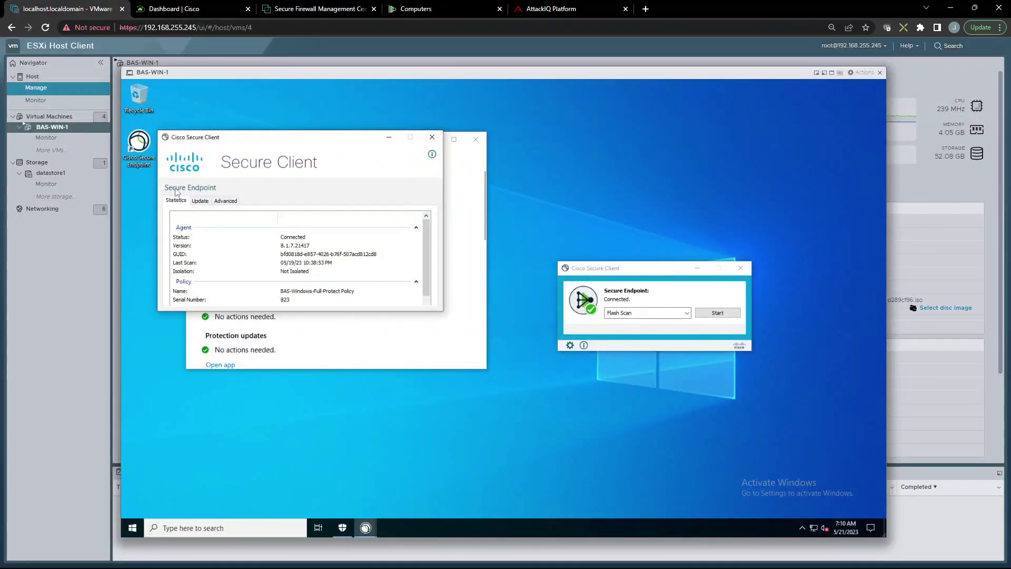
left_click(200, 201)
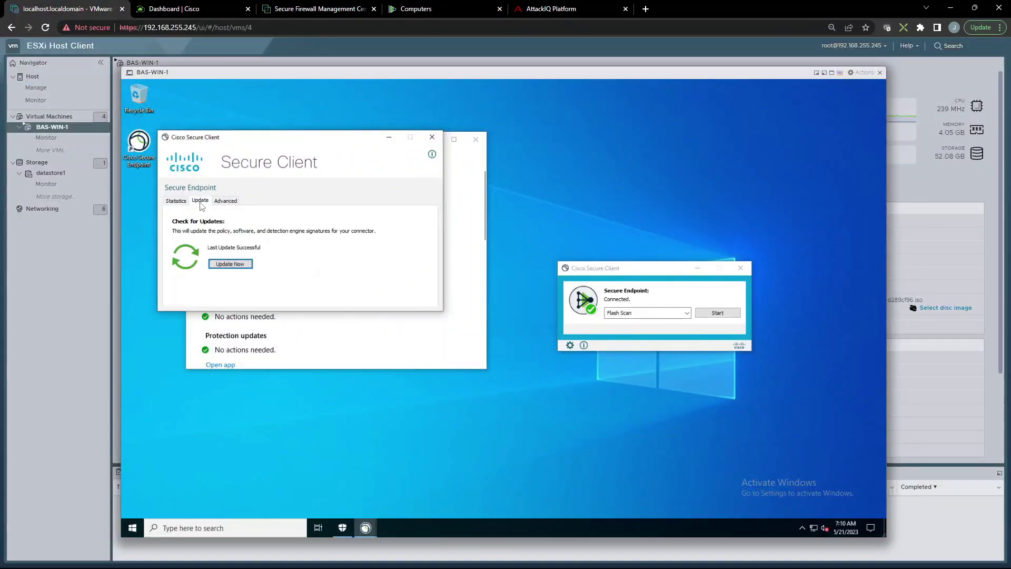
left_click(235, 265)
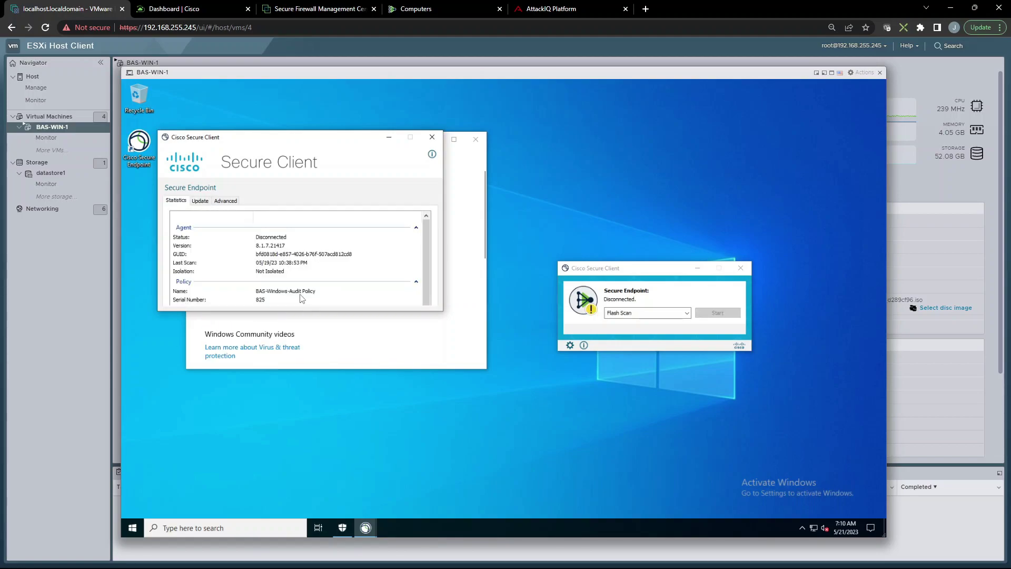
Minimize Secure Client and open Windows Security's Virus & threat protection settings.
left_click(388, 139)
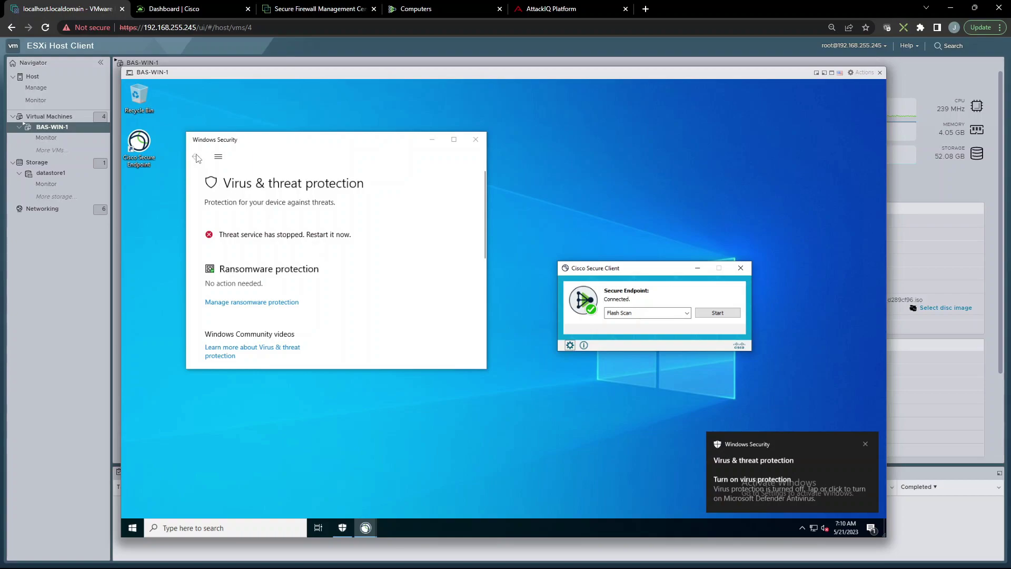
scroll(388, 345, "down", 3)
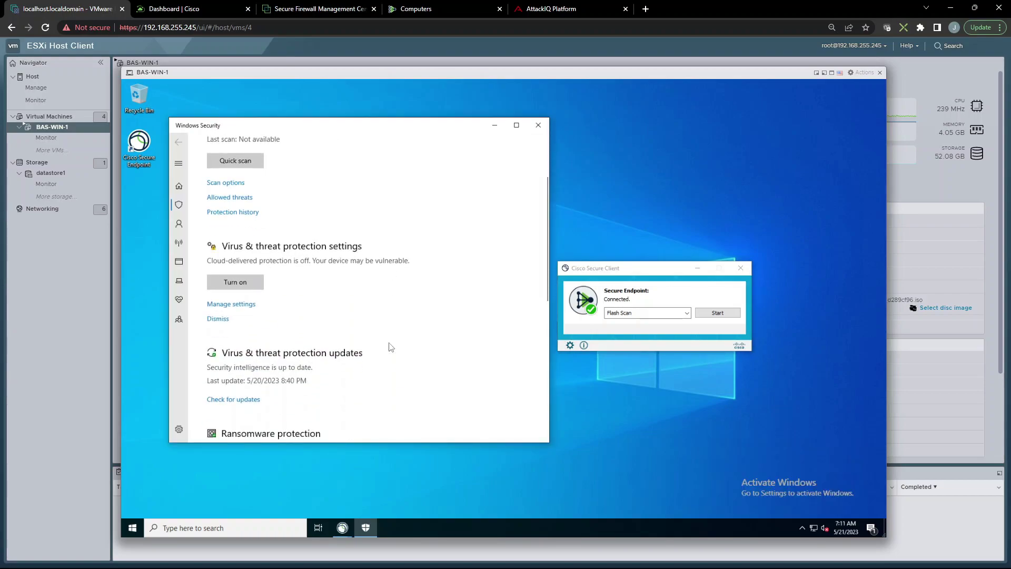
left_click(244, 306)
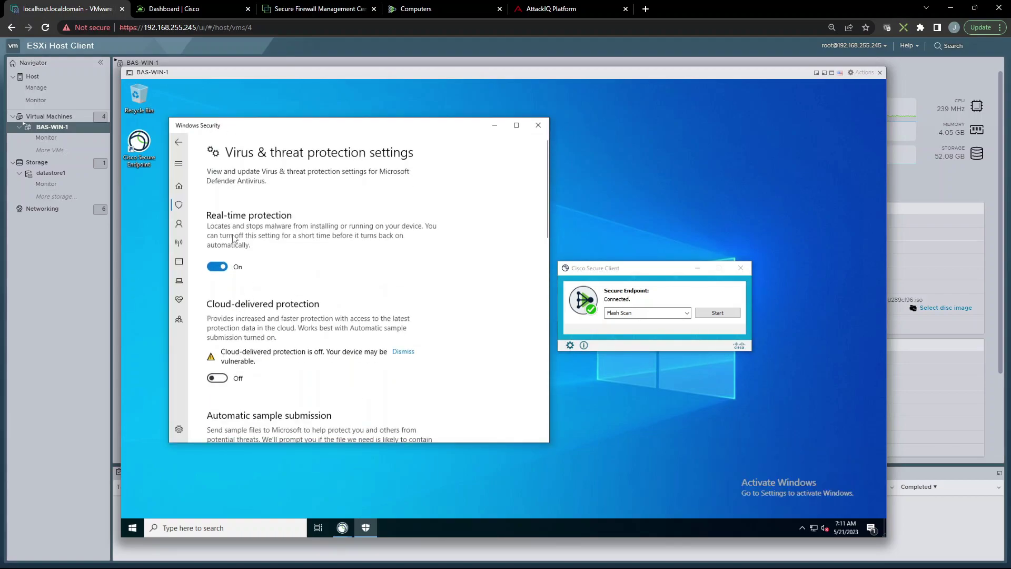
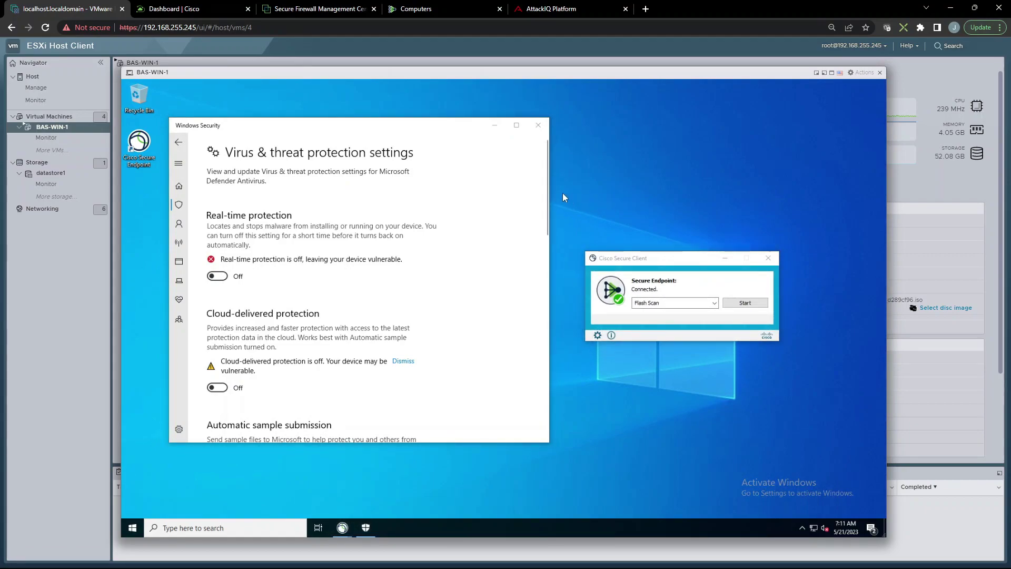
Open the Endpoint - Audit - Selection - CONFIRMED assessment from the AttackIQ assessments list.
left_click(542, 10)
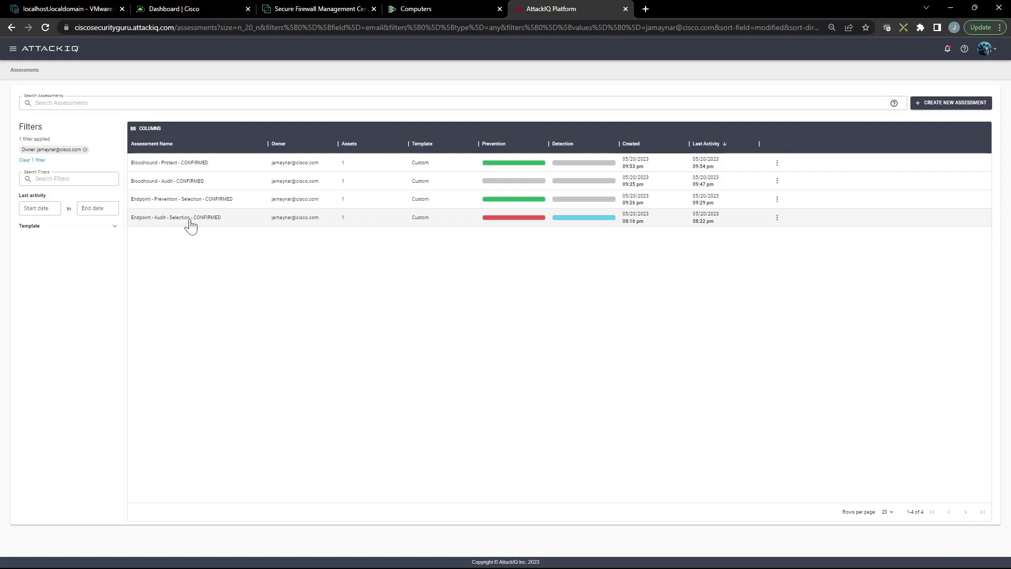
left_click(293, 225)
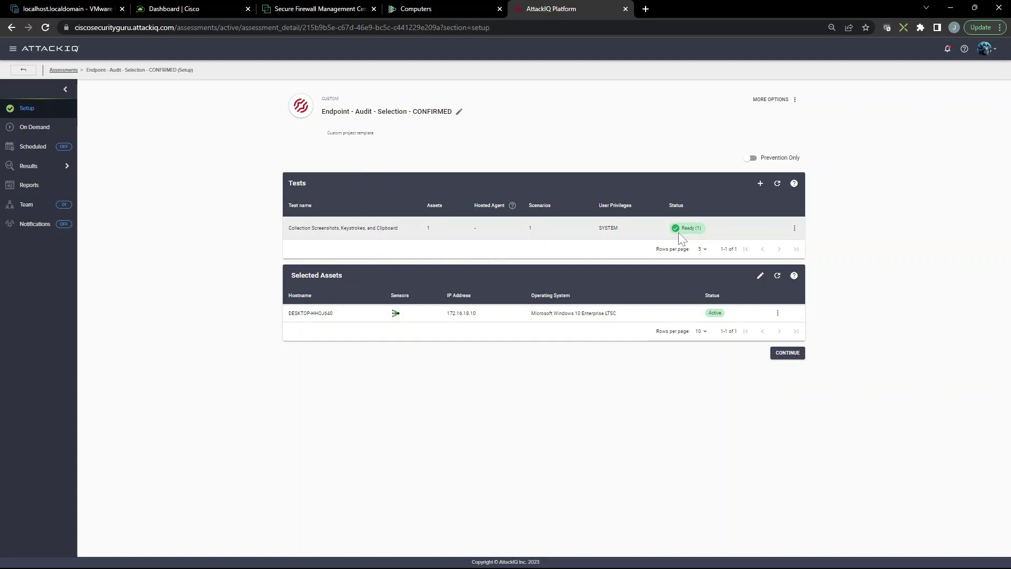
Manage the clipboard test's scenarios and bring up actions for the Clipboard Data Files Script scenario.
left_click(794, 230)
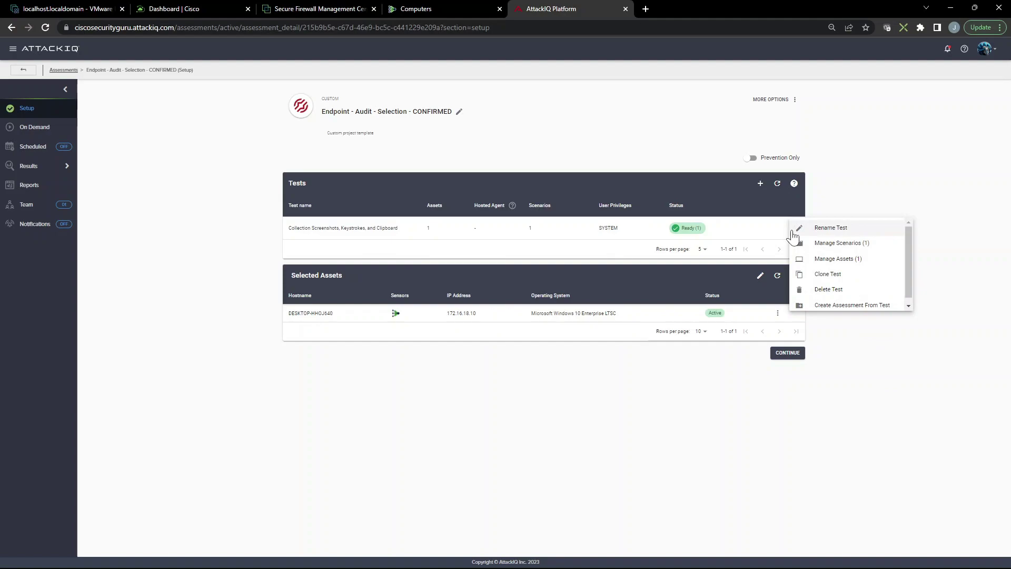
left_click(821, 243)
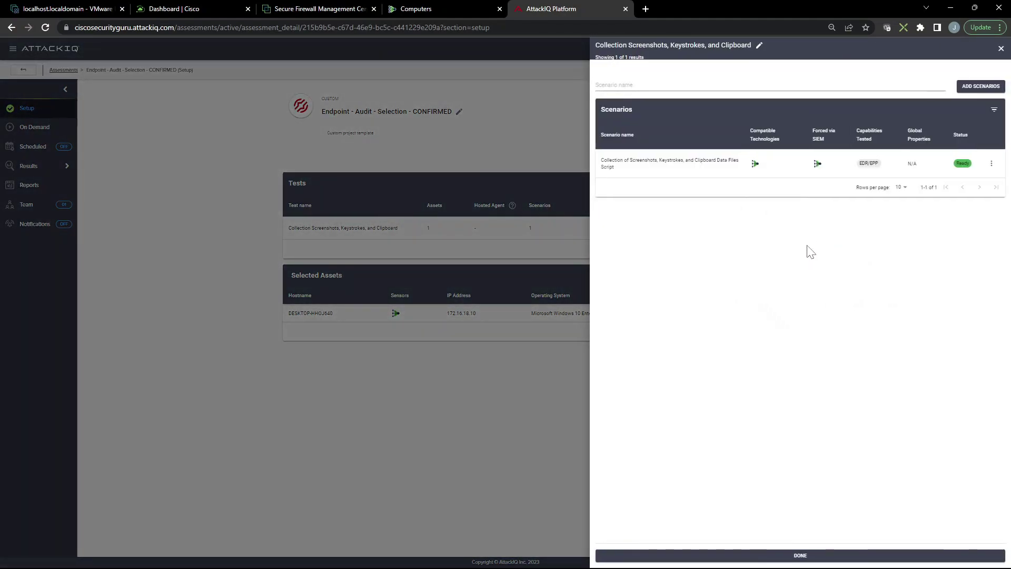
left_click(991, 164)
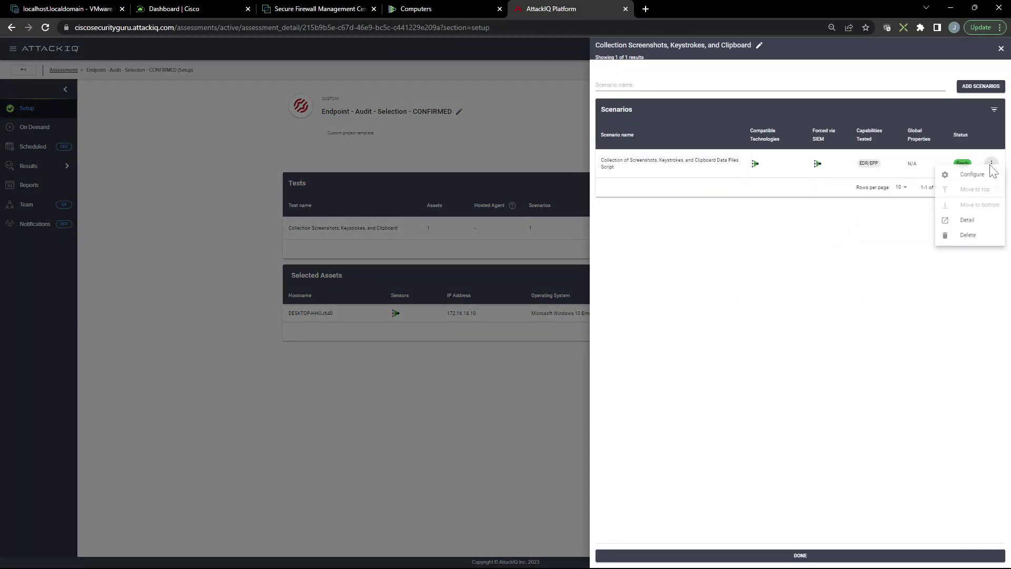
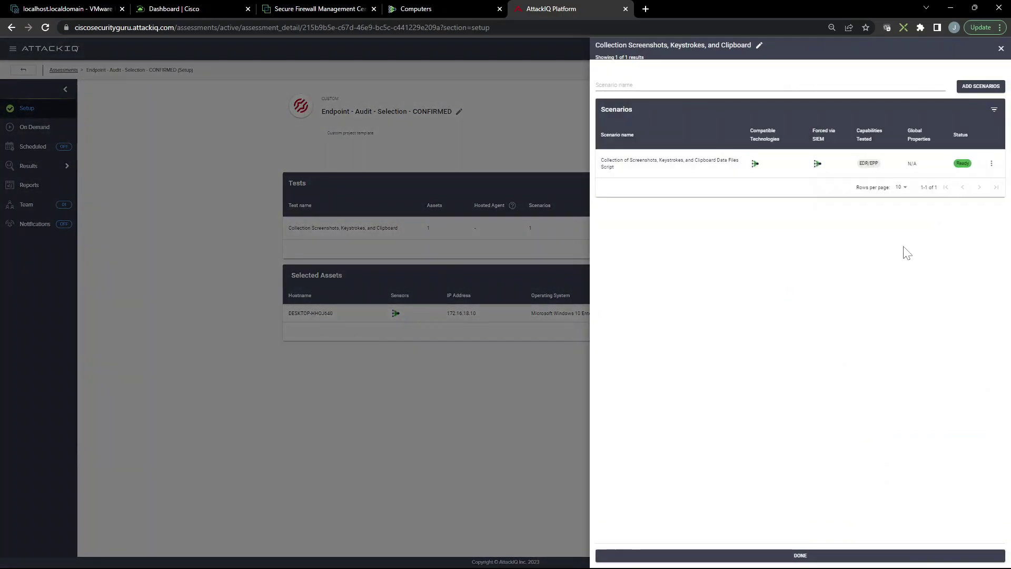
Open the collection scenario's details and review its Parameters, Detection Info and MITRE ATT&CK tabs (T1115, T1056, T1056.001, T1113).
left_click(992, 164)
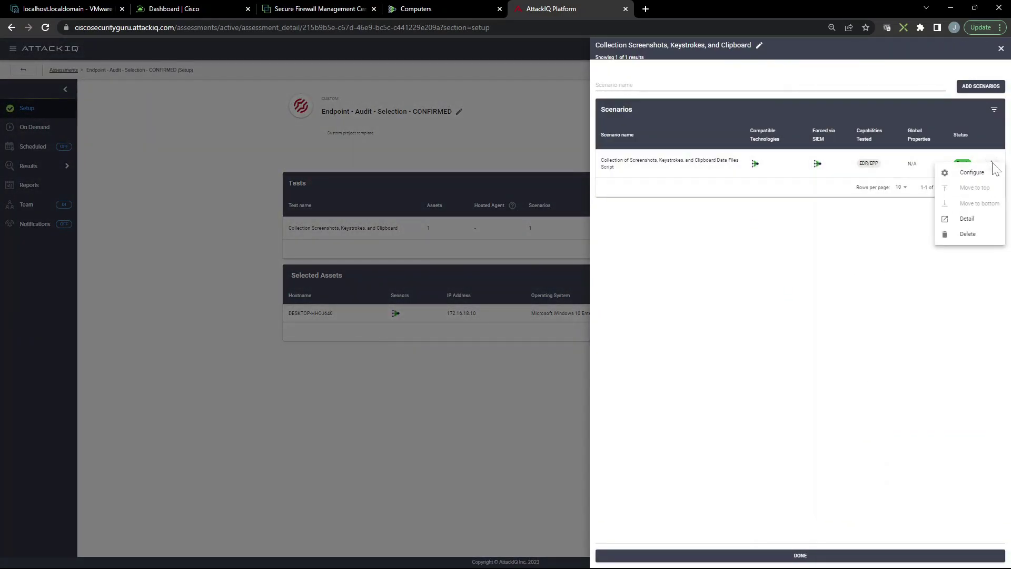
left_click(967, 220)
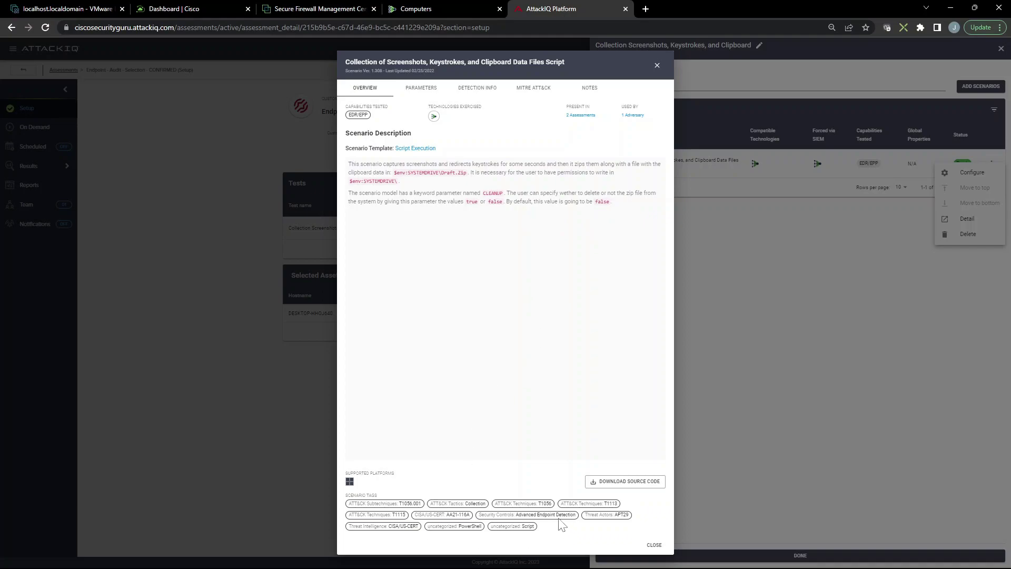
left_click(423, 89)
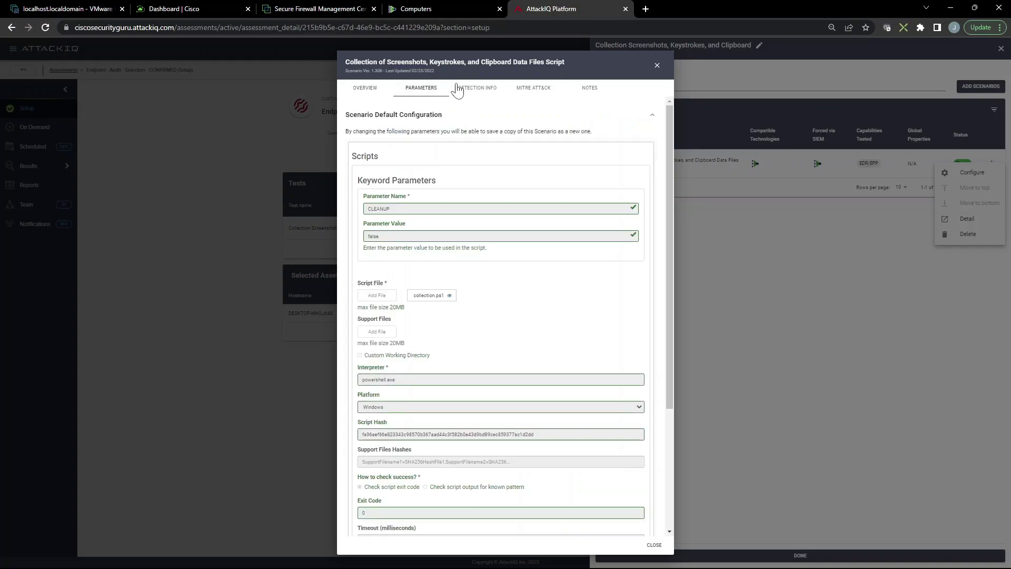
left_click(474, 90)
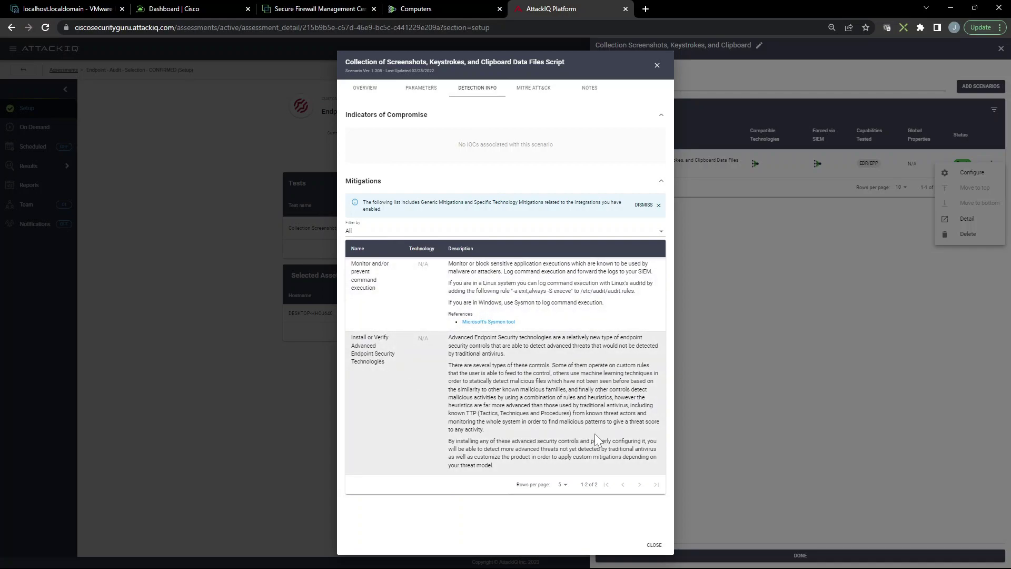
left_click(541, 90)
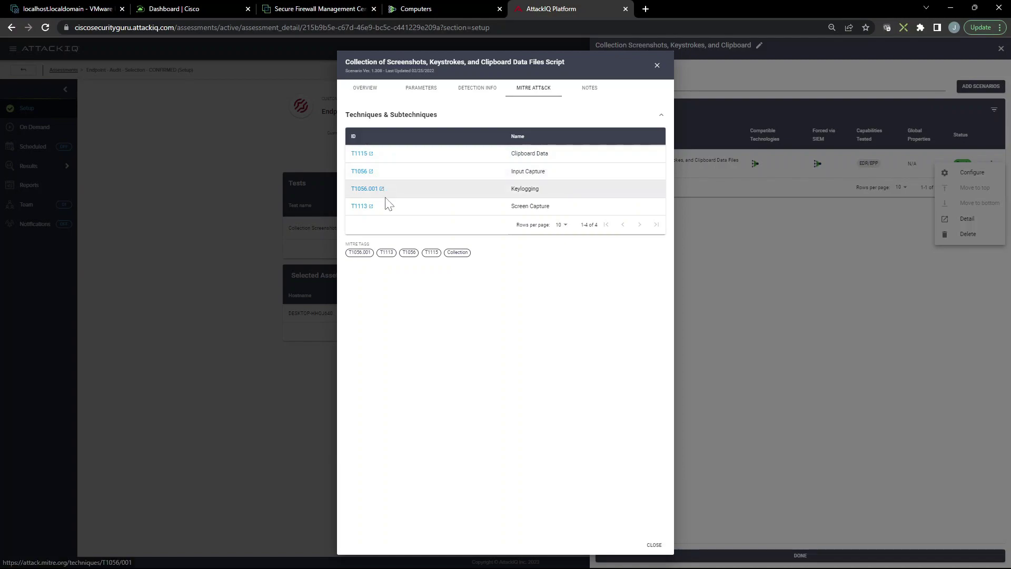
Close the scenario details and finish with the scenarios panel.
left_click(658, 66)
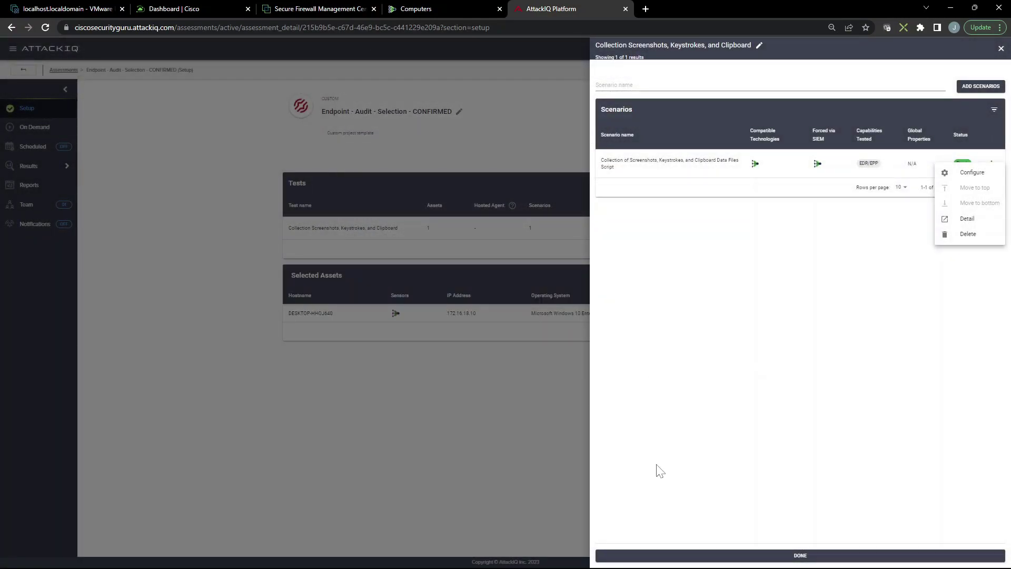
left_click(759, 552)
left_click(756, 556)
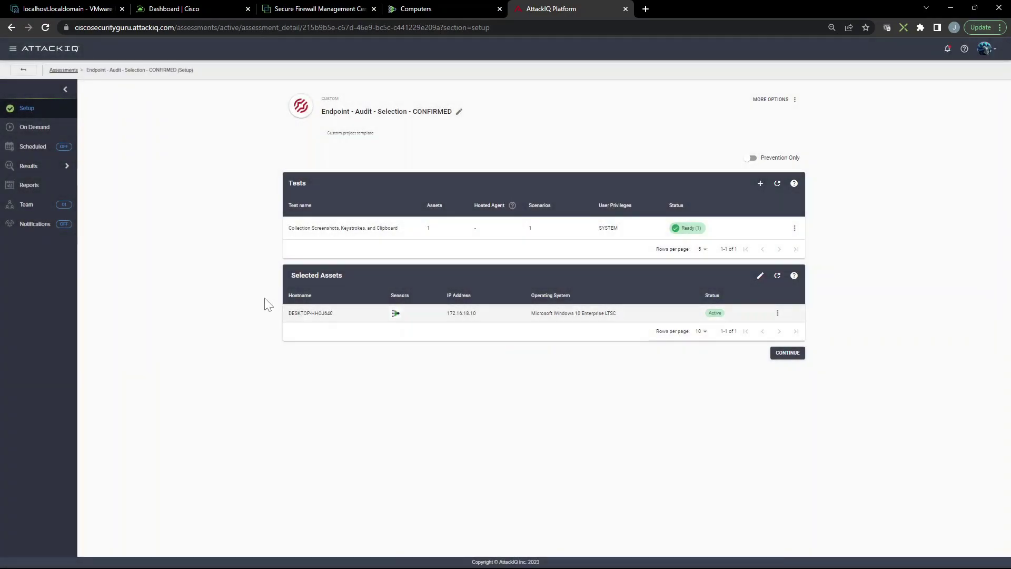
Apply DESKTOP-HHOJ640 as the assessment's asset and start a new on-demand run.
left_click(759, 275)
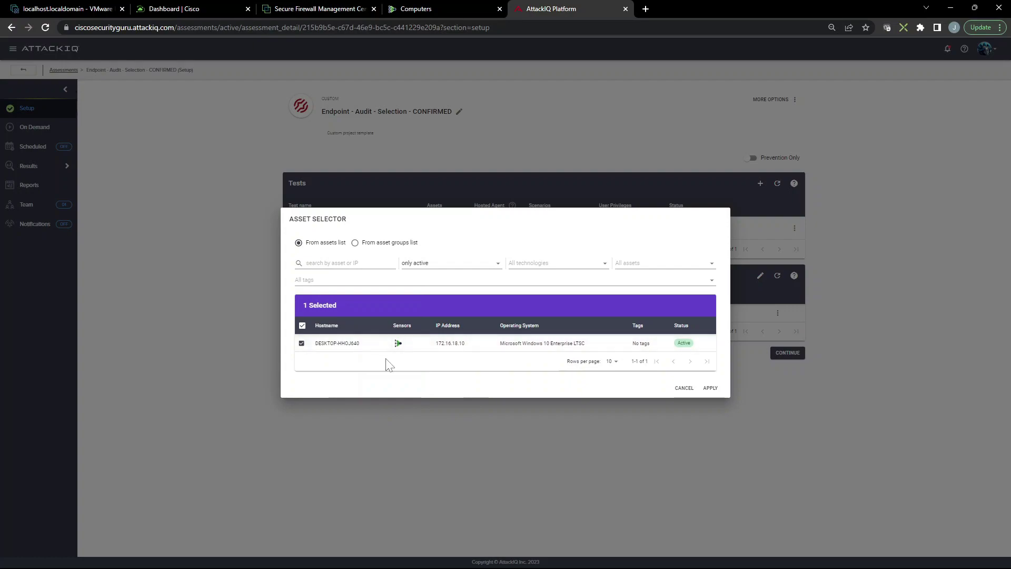
left_click(709, 388)
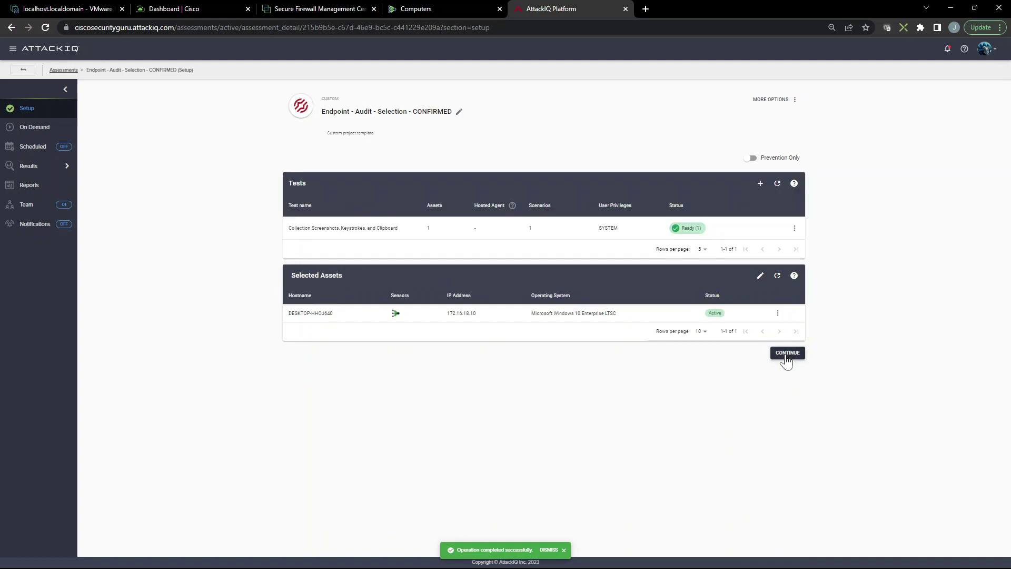
left_click(787, 363)
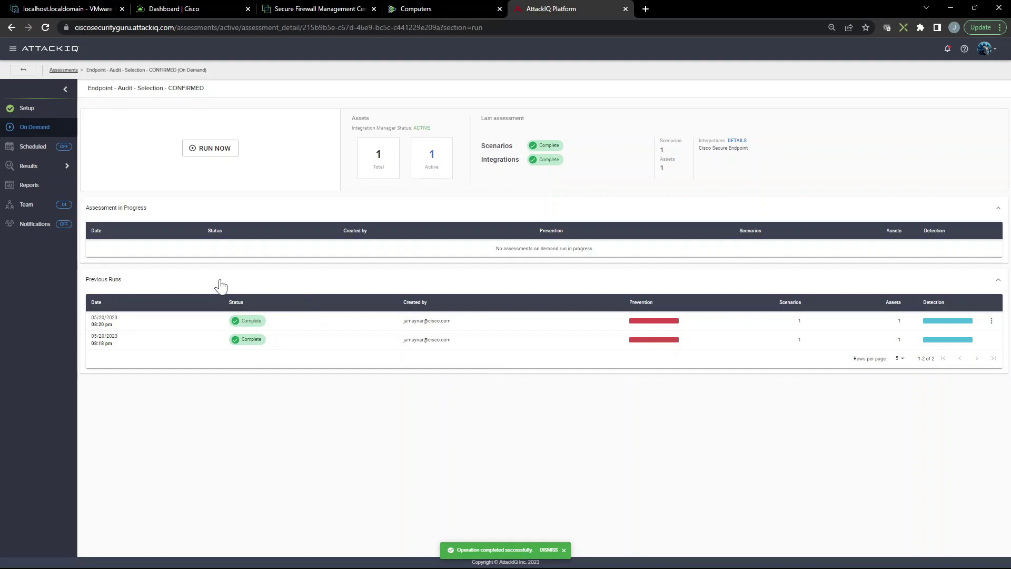
left_click(219, 150)
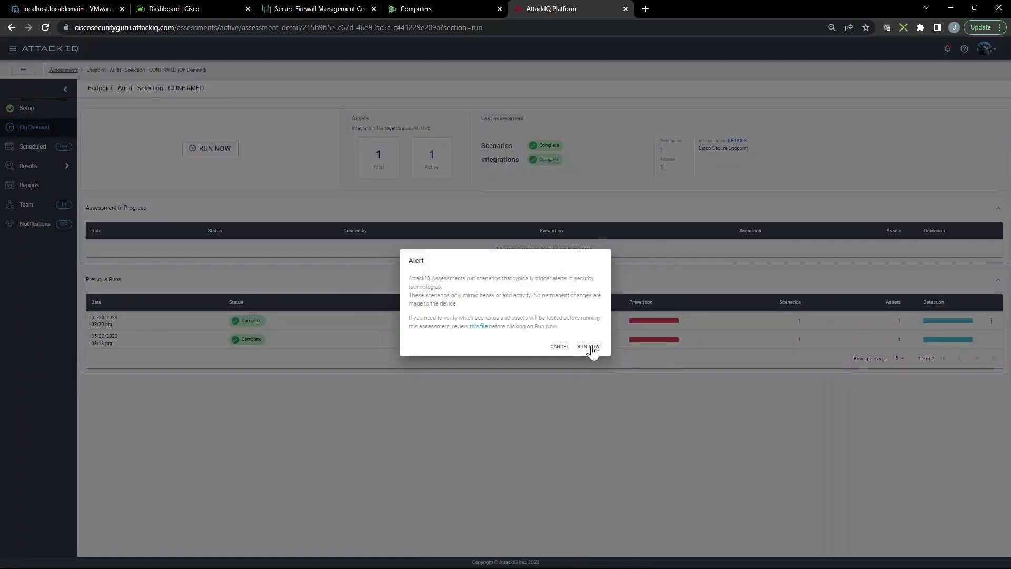
left_click(590, 347)
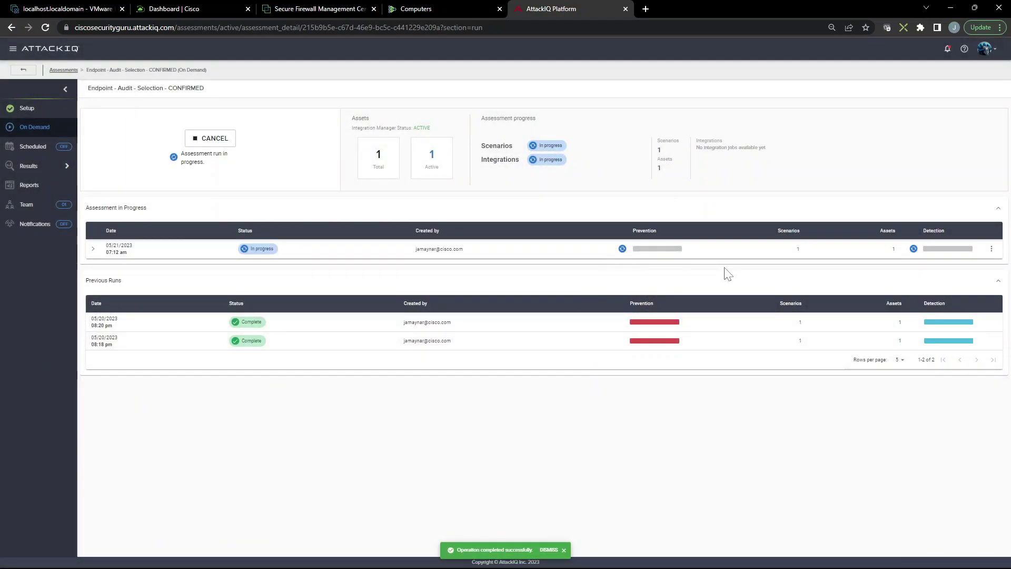
Open the Cisco Secure Endpoint Events list.
left_click(432, 9)
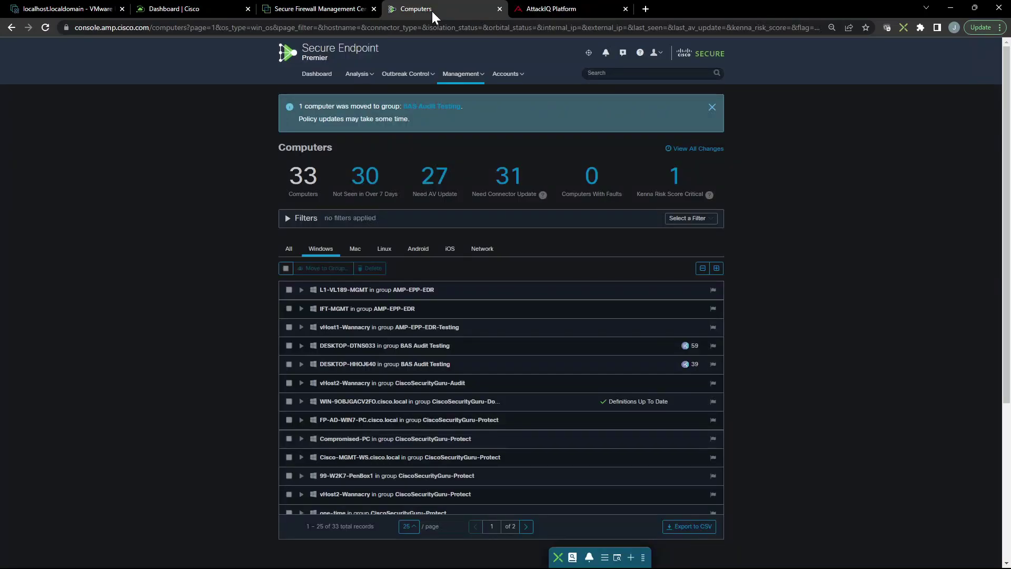
mouse_move(357, 76)
left_click(358, 96)
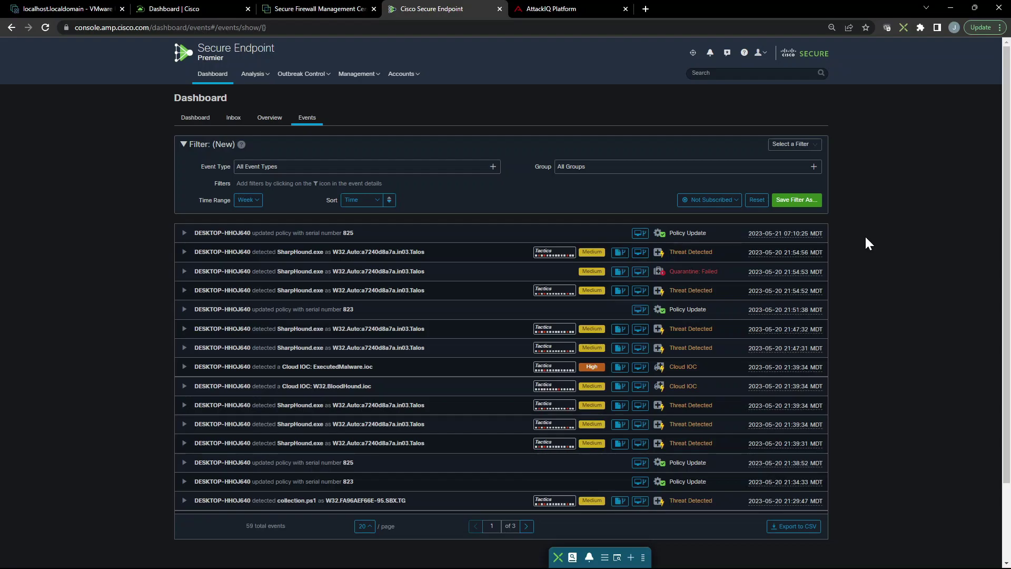
Check the AttackIQ run's progress, then reload Events to show the new collection.ps1 detections.
key("ctrl+Tab")
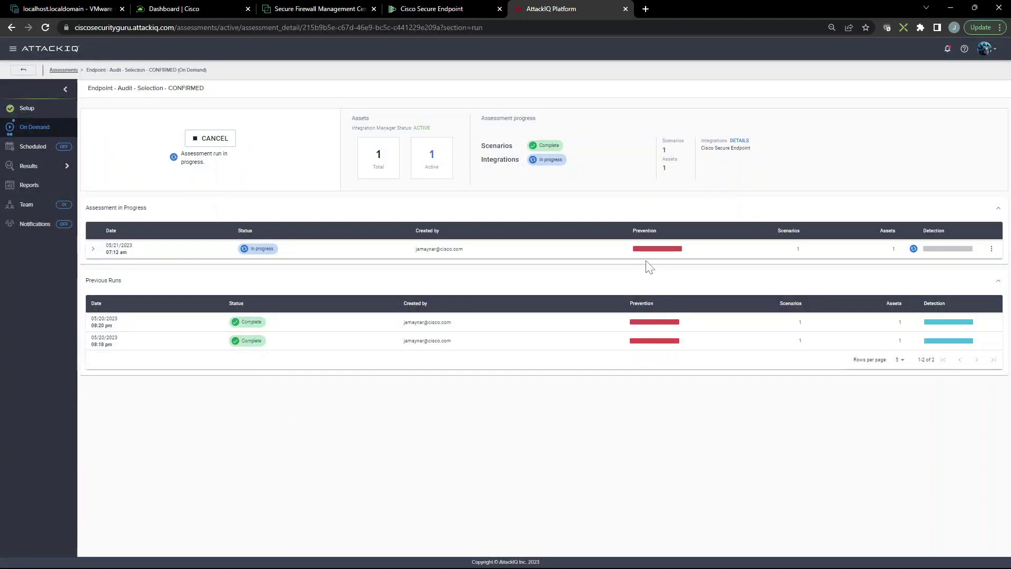
key("ctrl+shift+Tab")
right_click(891, 213)
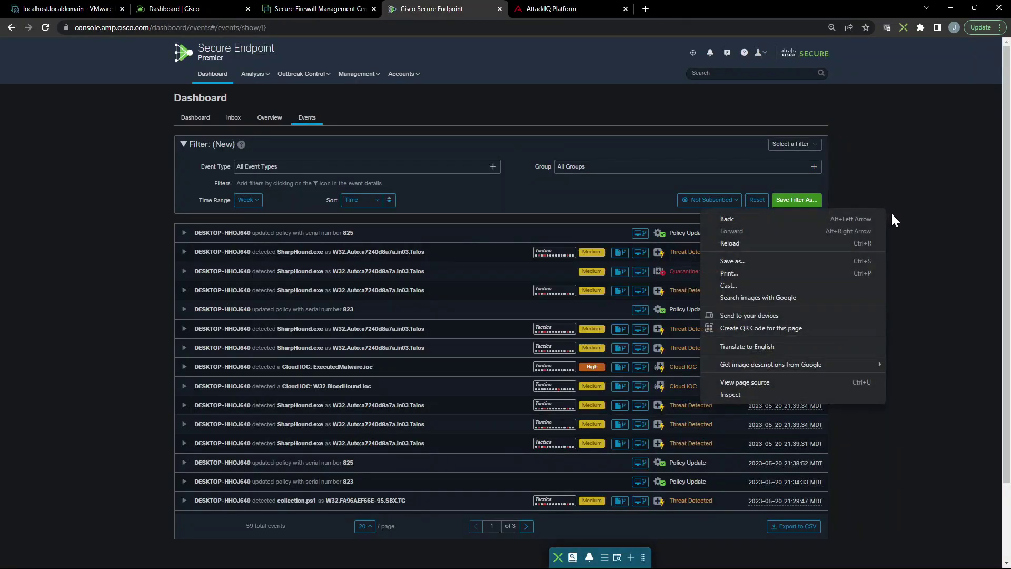
left_click(789, 244)
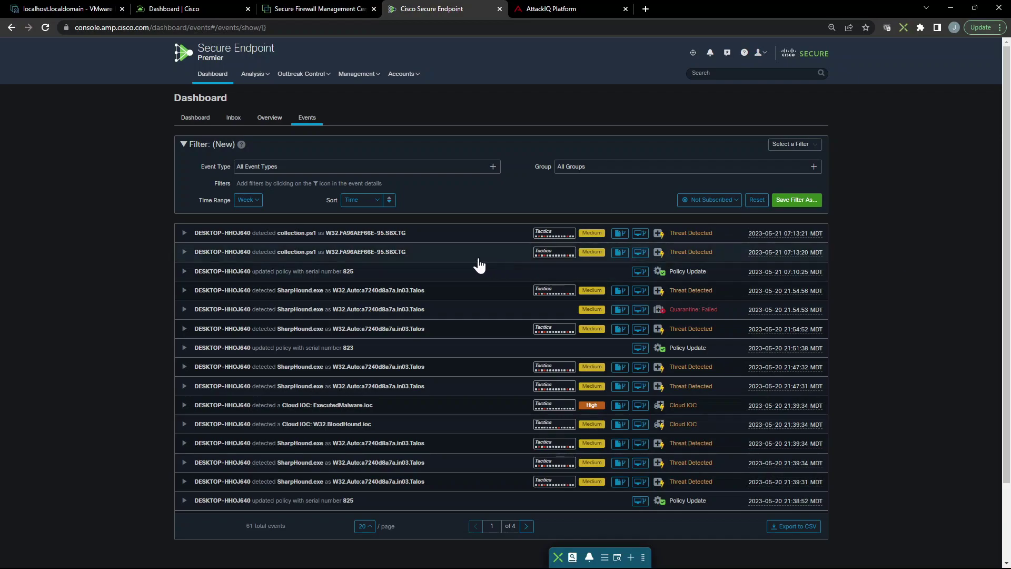
Expand the 07:13:20 collection.ps1 detection and read its TA0011, TA0042 and T1105 MITRE descriptions.
left_click(184, 252)
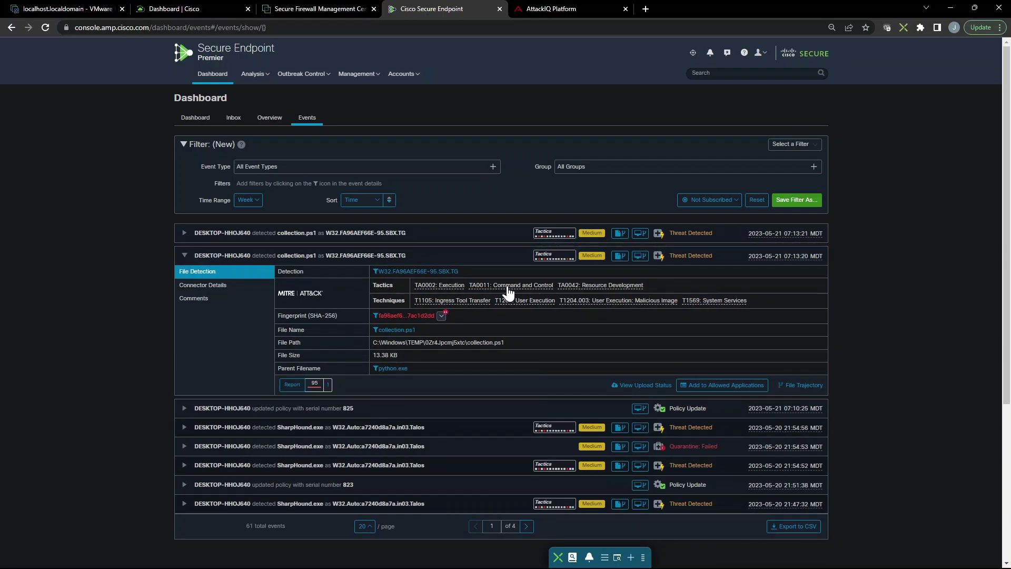
left_click(508, 286)
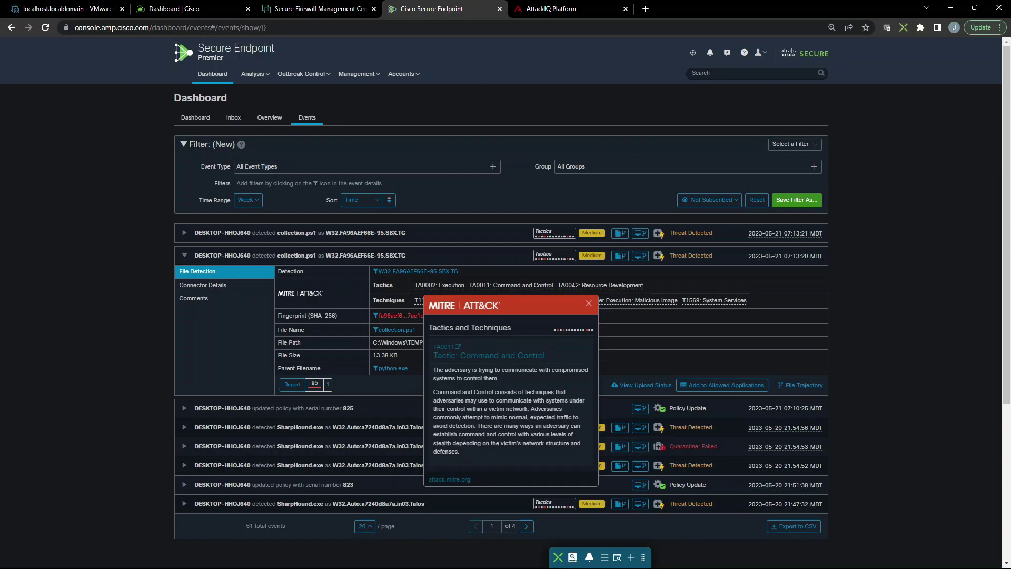
left_click(589, 303)
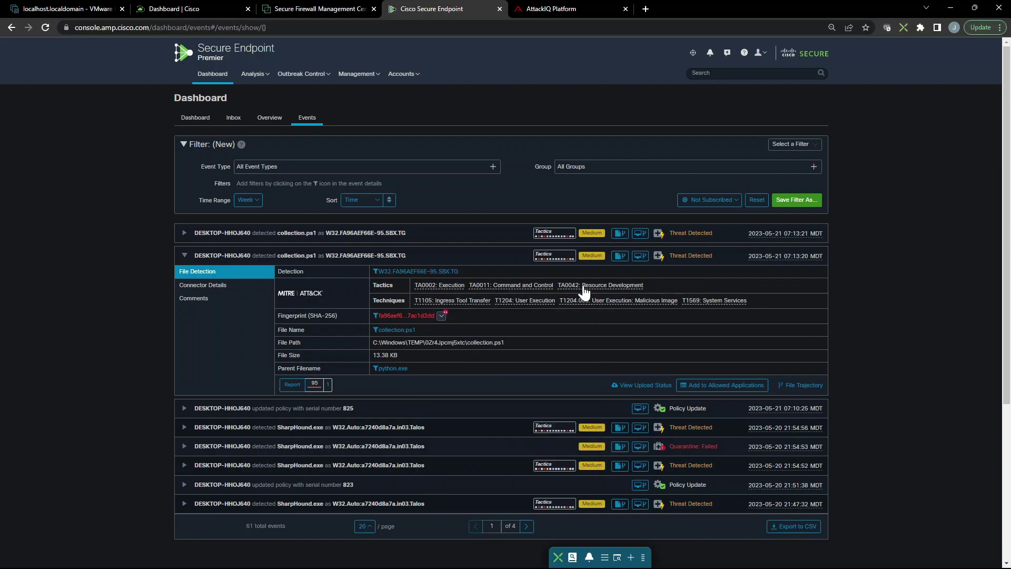
left_click(584, 286)
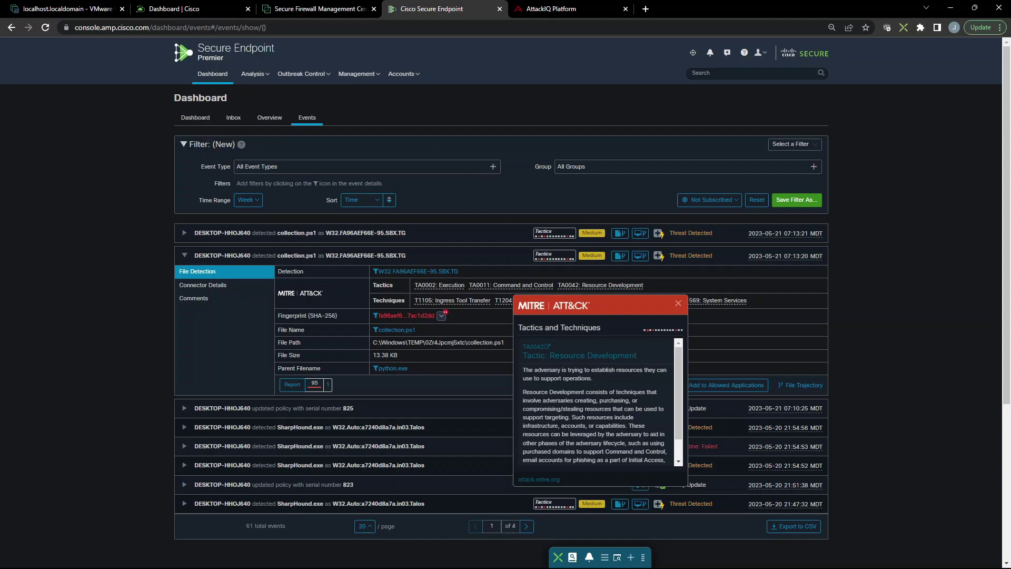
left_click(678, 304)
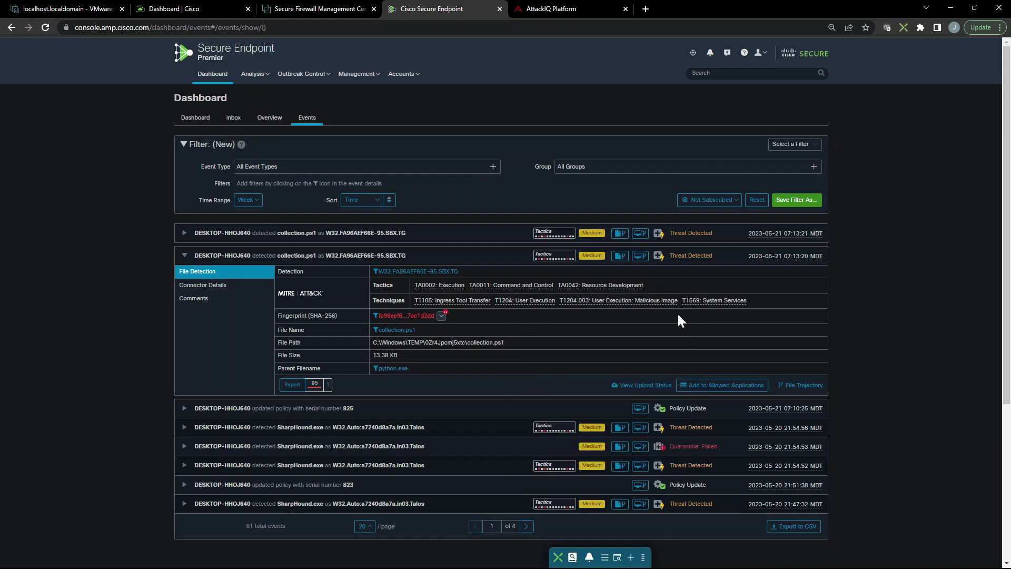
left_click(464, 303)
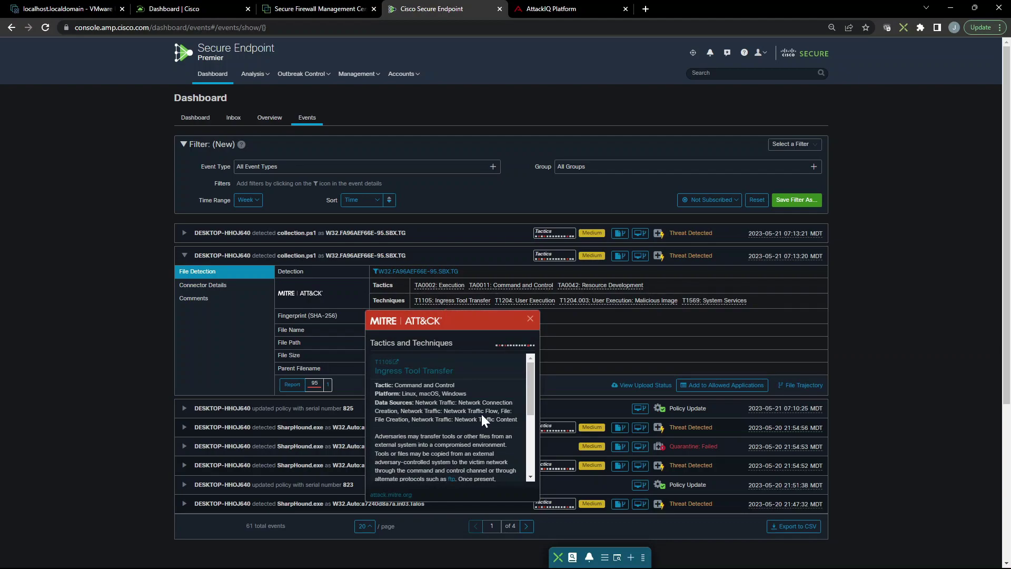
scroll(482, 439, "down", 3)
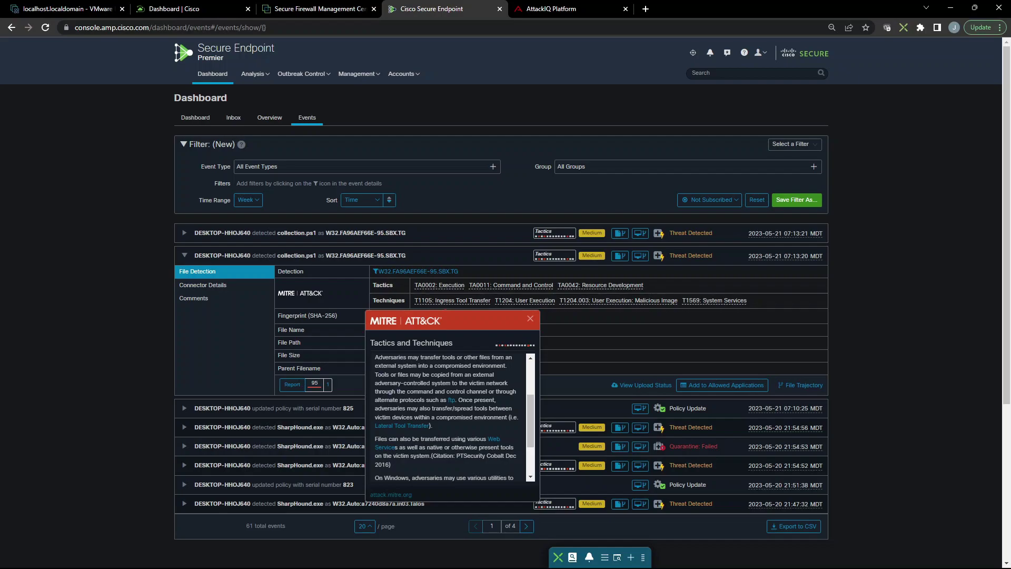
Close the T1105 description and read the T1204 User Execution technique description.
left_click(530, 319)
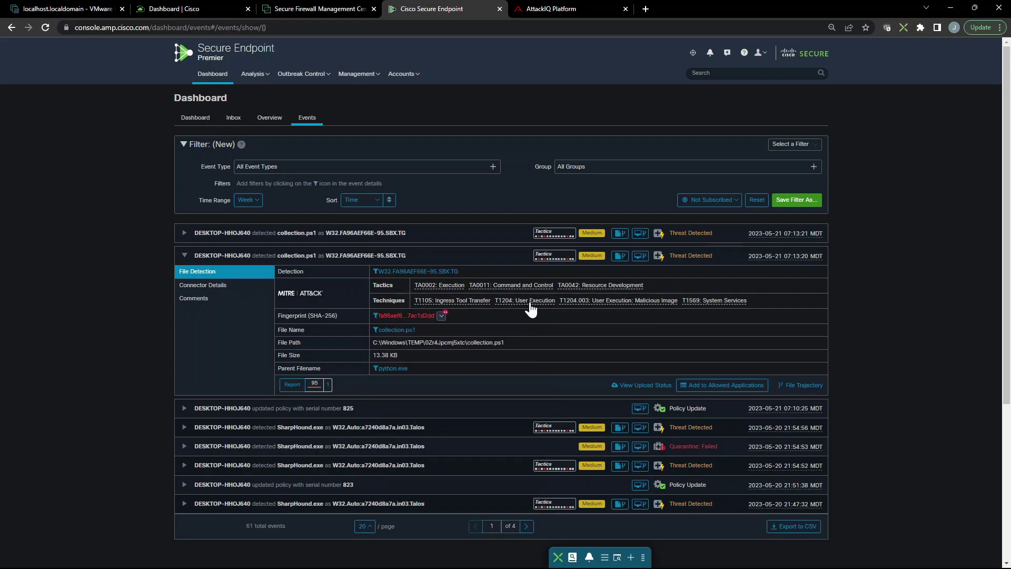
left_click(529, 301)
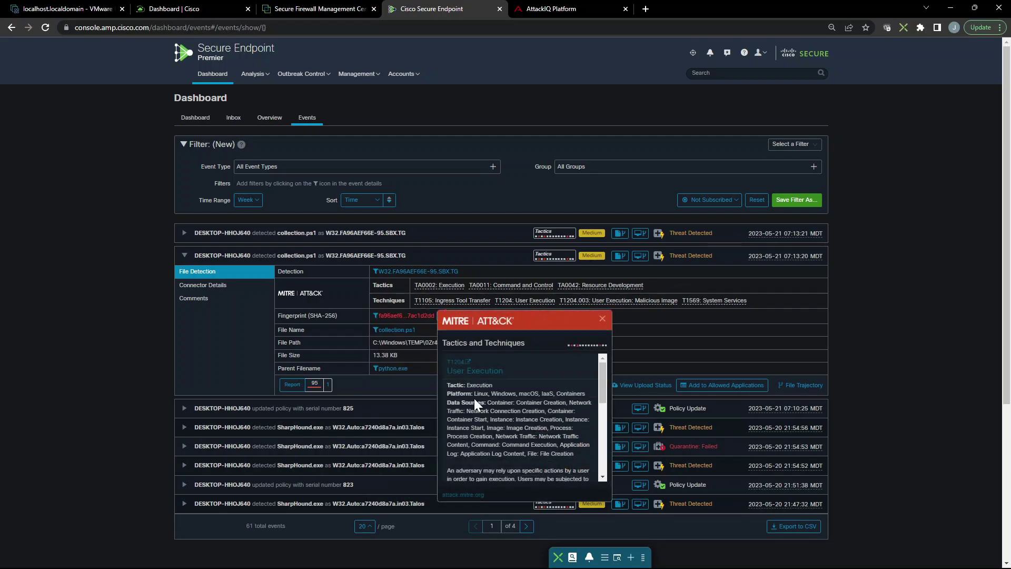
scroll(564, 421, "down", 1)
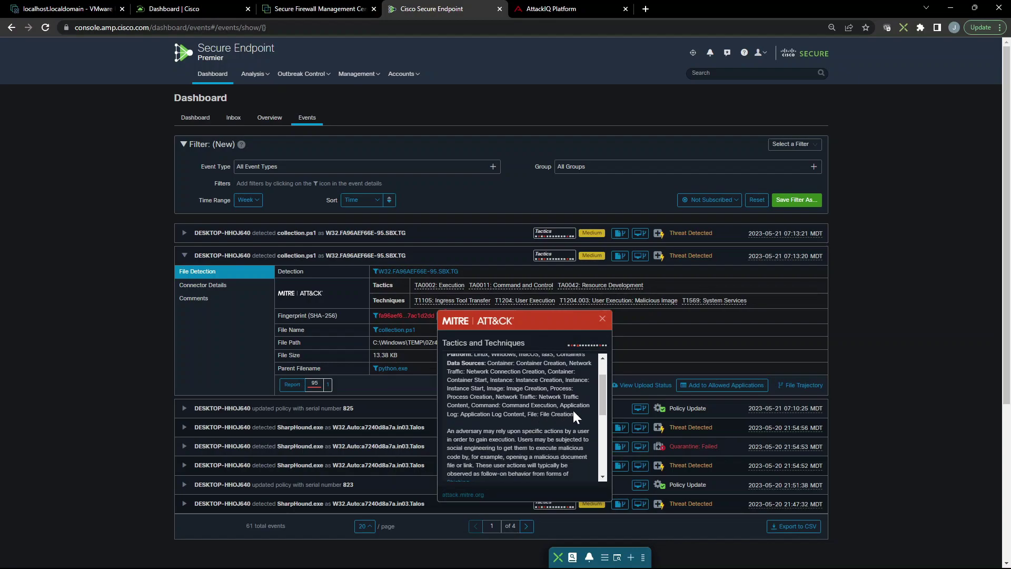
scroll(521, 416, "down", 1)
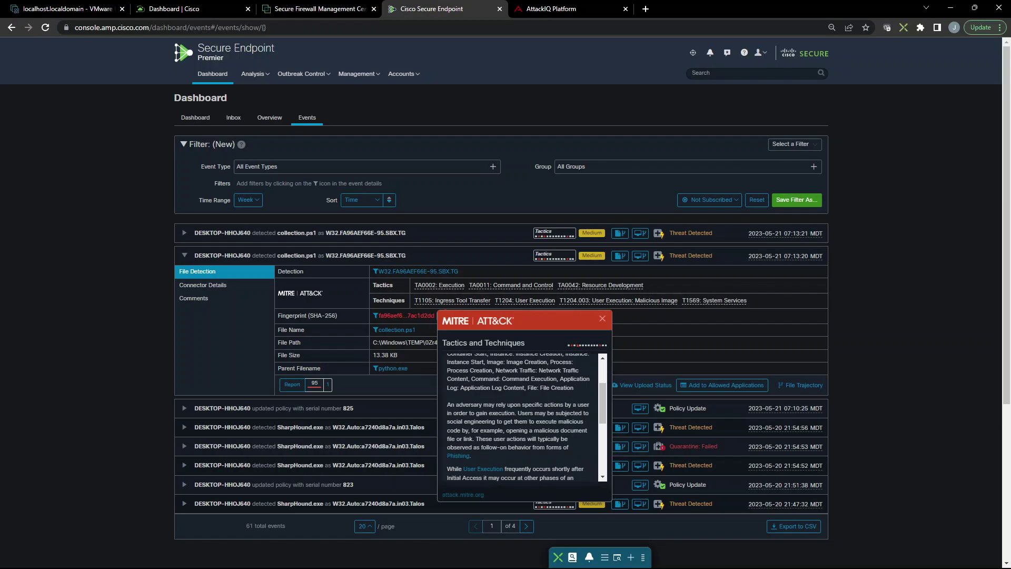
scroll(519, 416, "down", 2)
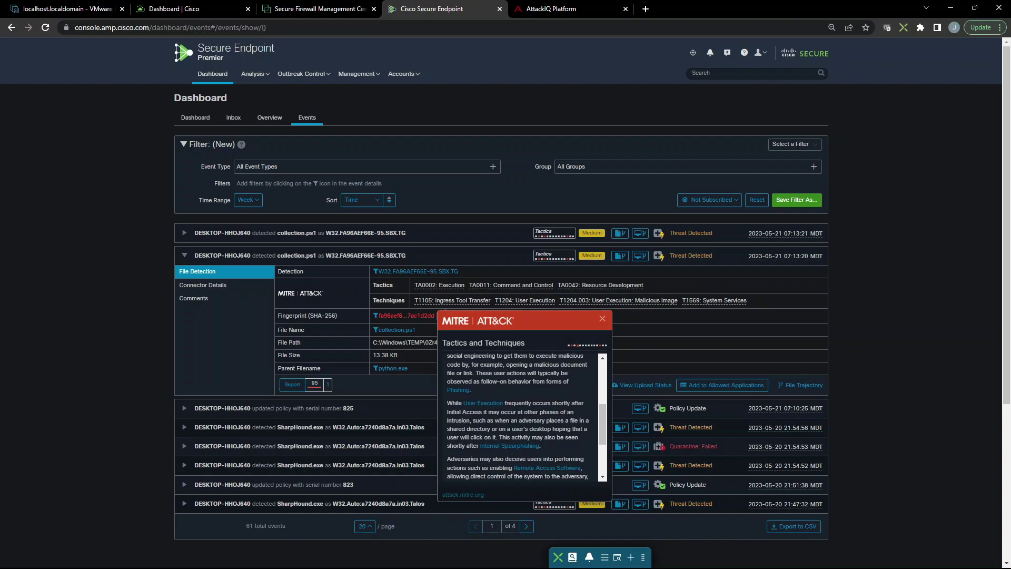
scroll(519, 416, "down", 1)
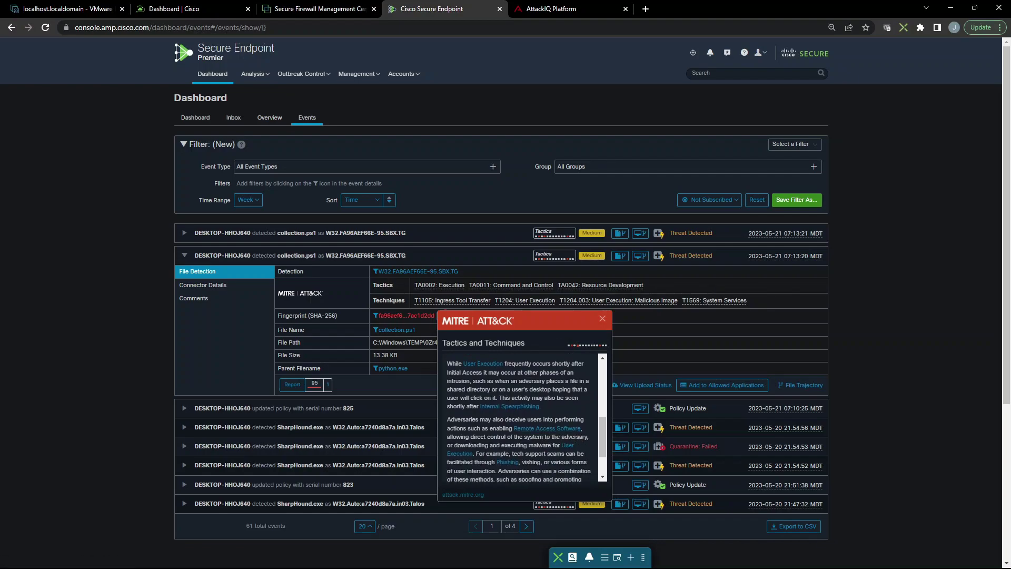
scroll(519, 416, "down", 2)
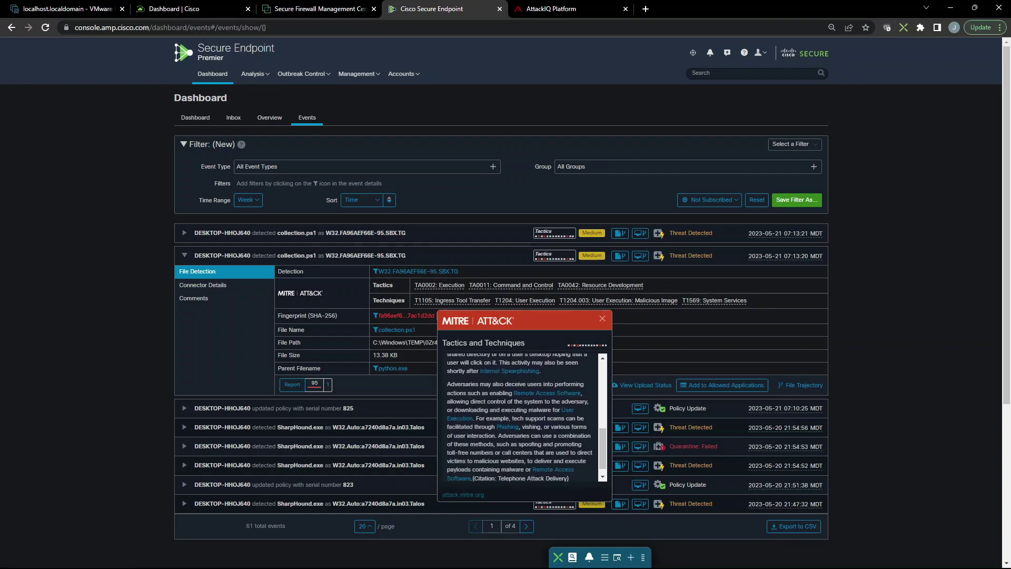
left_click(602, 318)
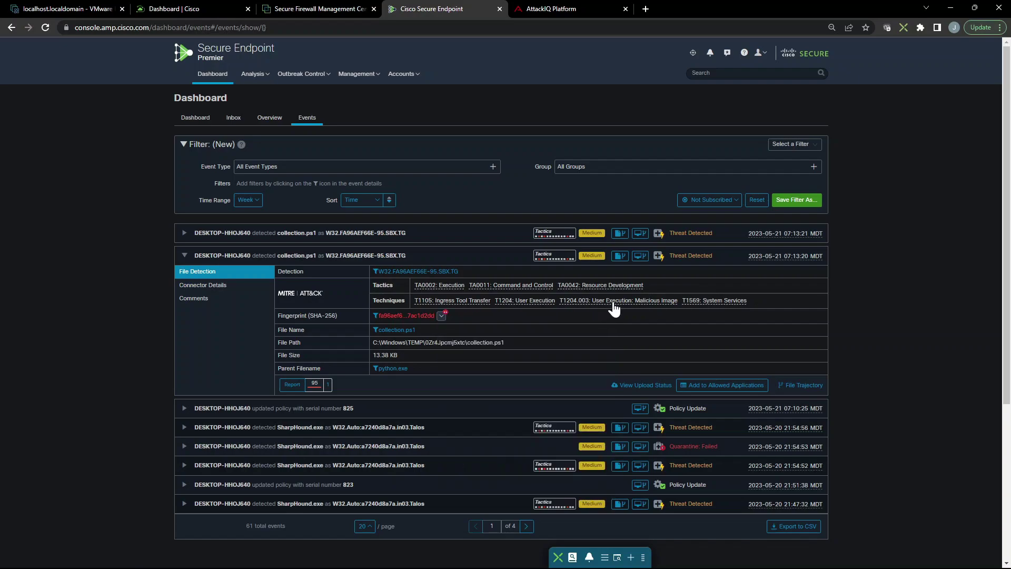
Read the T1204.003 User Execution: Malicious Image technique description.
left_click(612, 301)
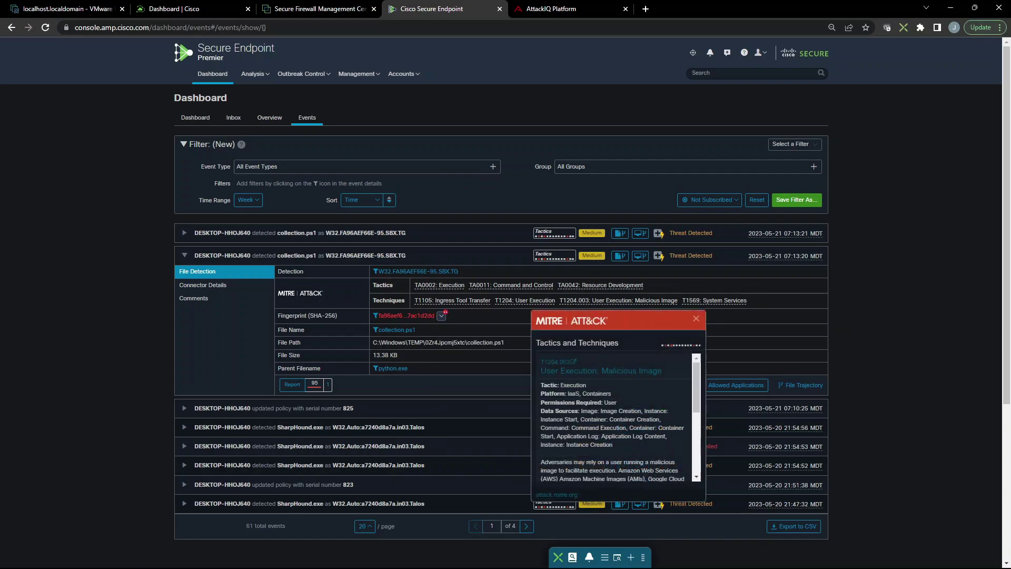
scroll(636, 447, "down", 2)
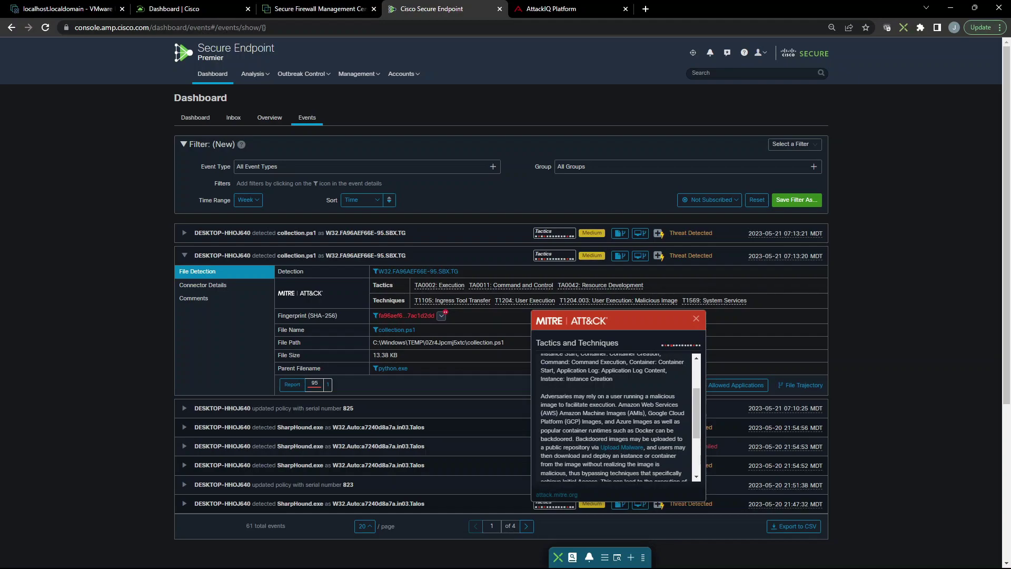
scroll(613, 418, "down", 1)
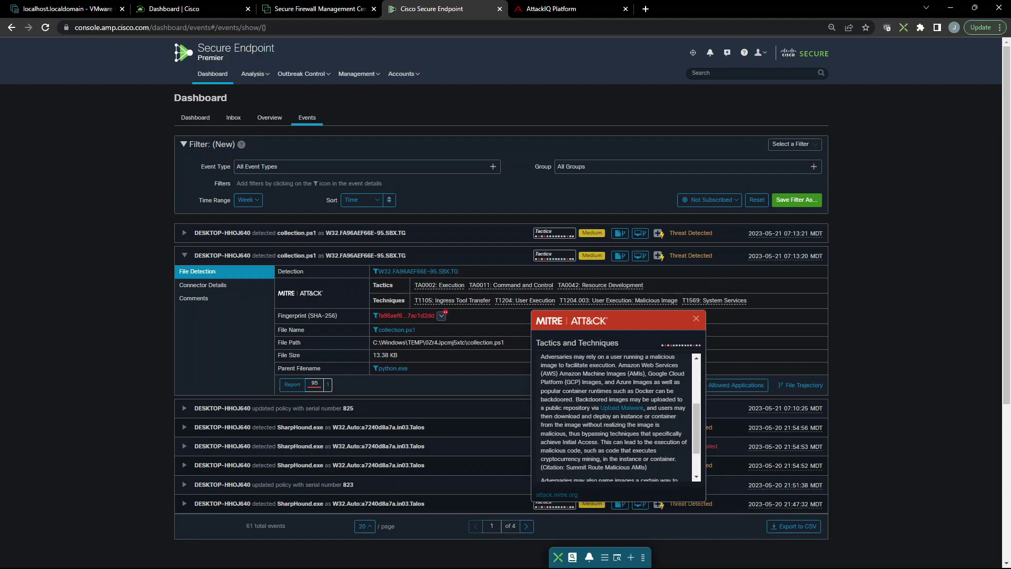
scroll(613, 418, "down", 1)
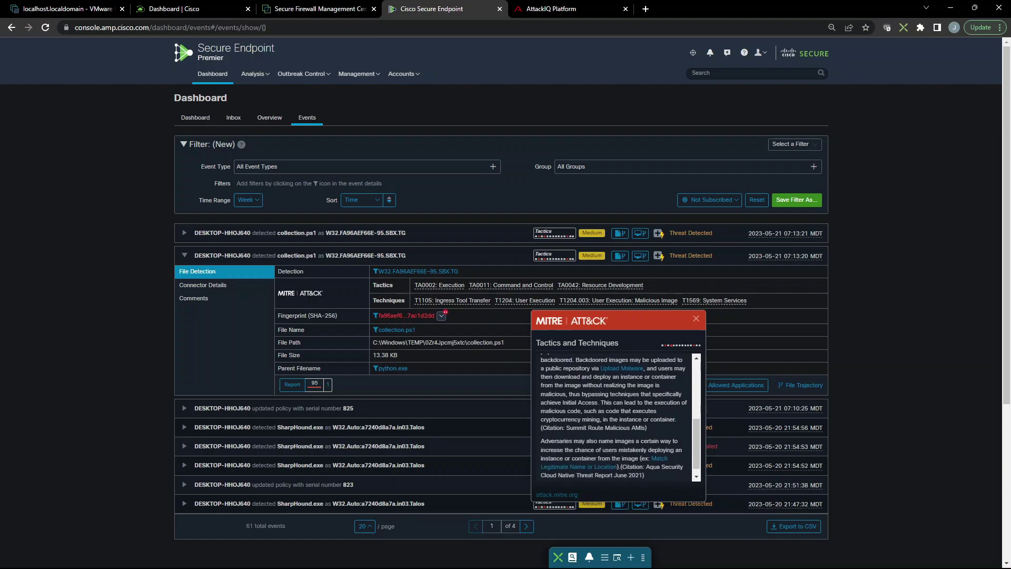
left_click(696, 318)
Read the T1569 System Services description, then open the detection's Device Trajectory.
left_click(702, 302)
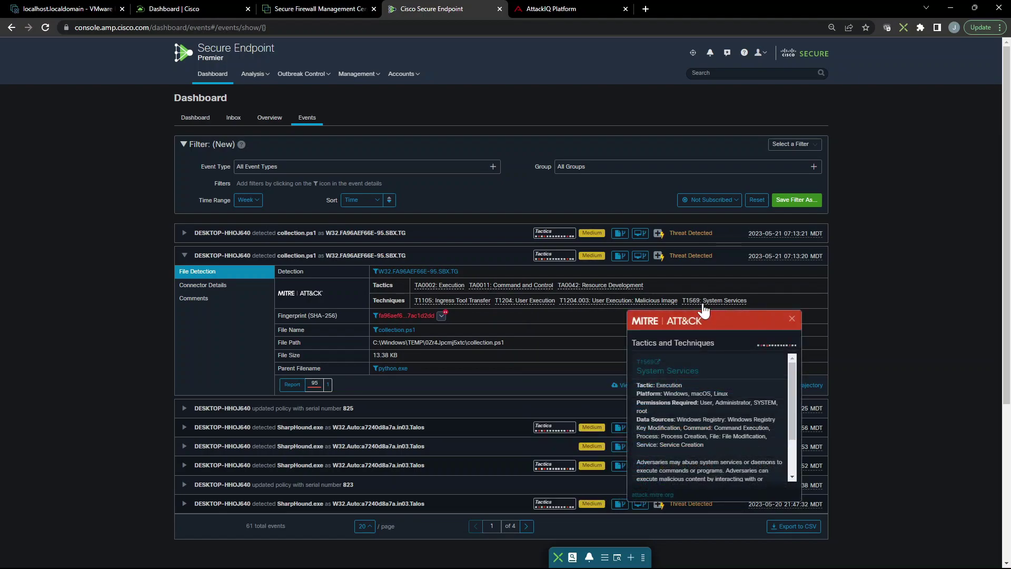
scroll(711, 416, "down", 1)
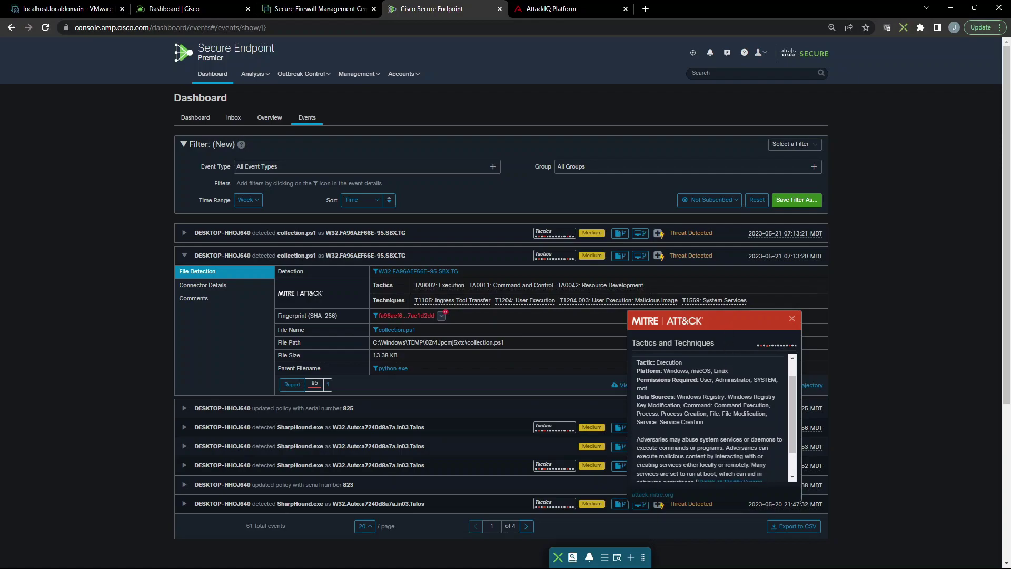
scroll(711, 416, "down", 1)
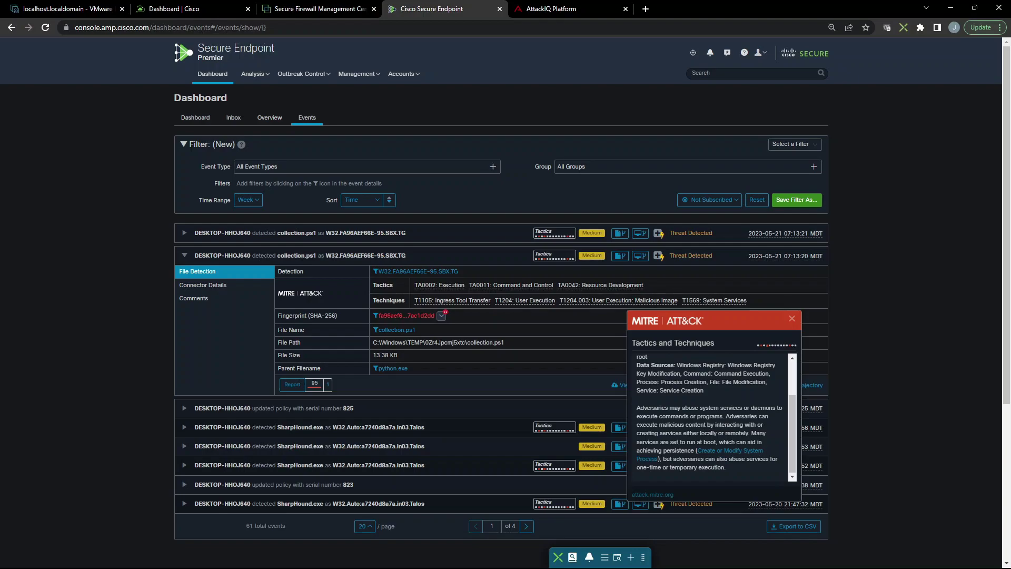
scroll(711, 416, "down", 1)
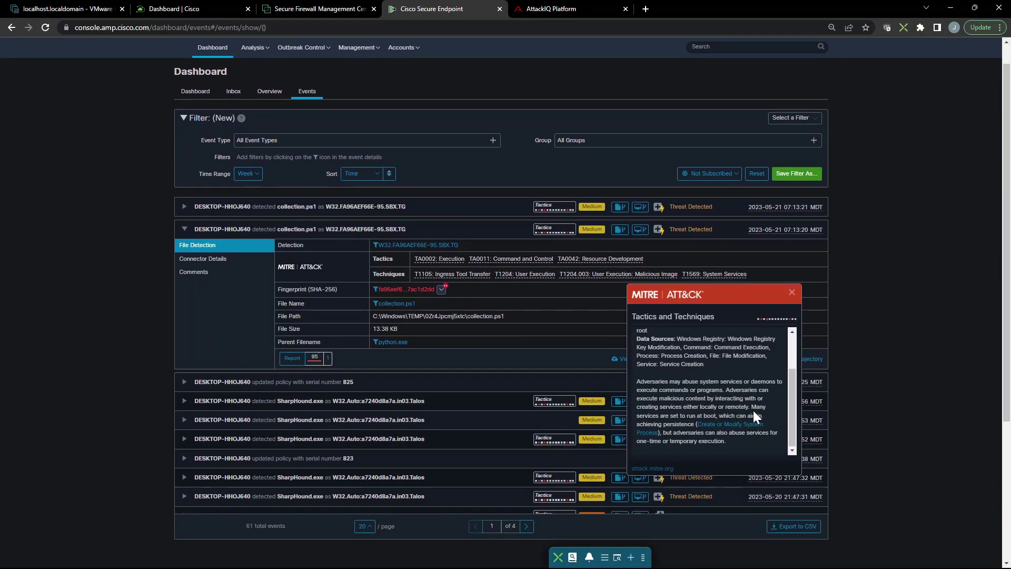
left_click(791, 291)
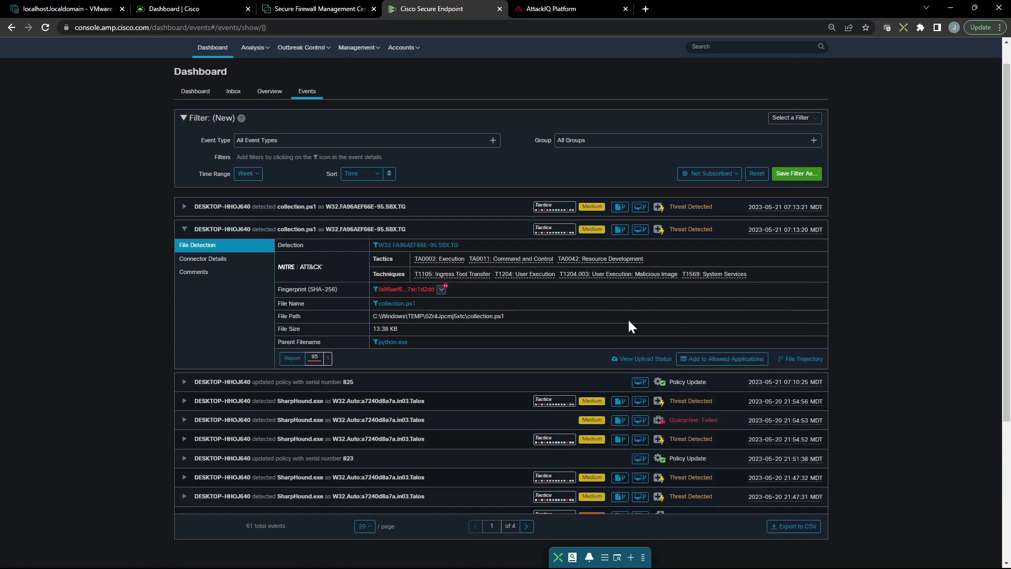
left_click(642, 229)
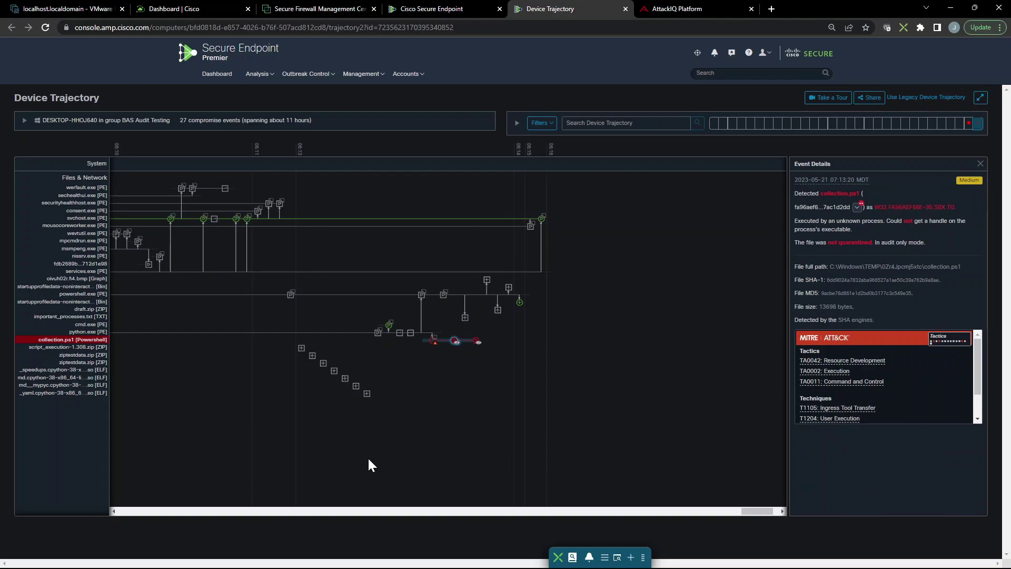
Inspect the collection.ps1 execution and detection nodes, ending on the 07:13:21 detection's details.
left_click(433, 342)
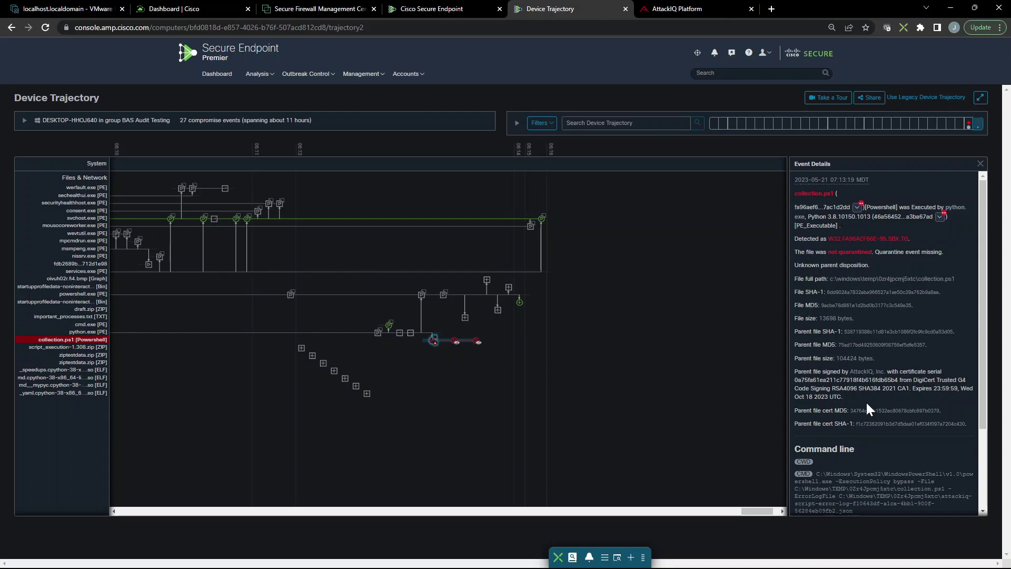
scroll(867, 412, "down", 2)
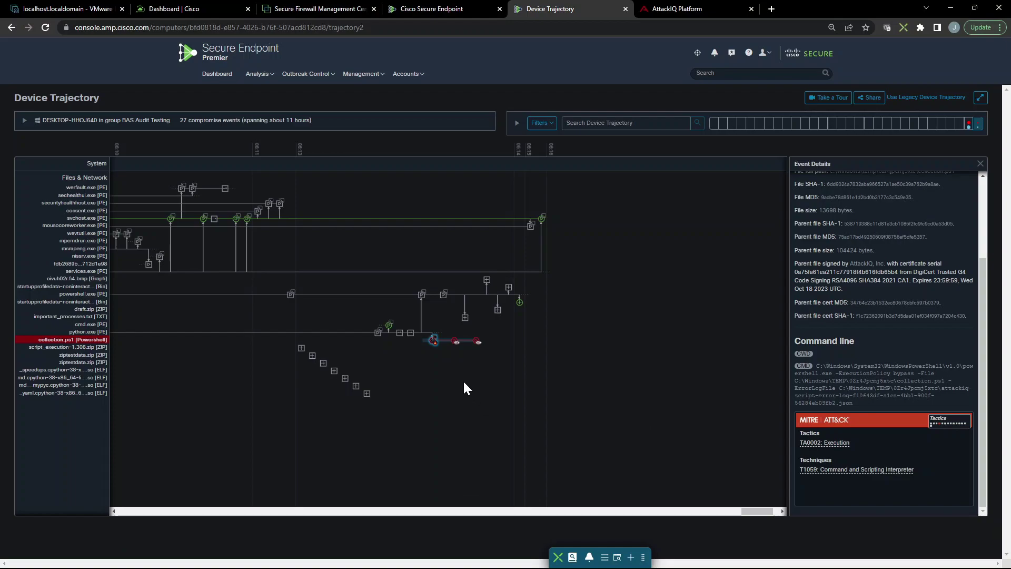
left_click(454, 343)
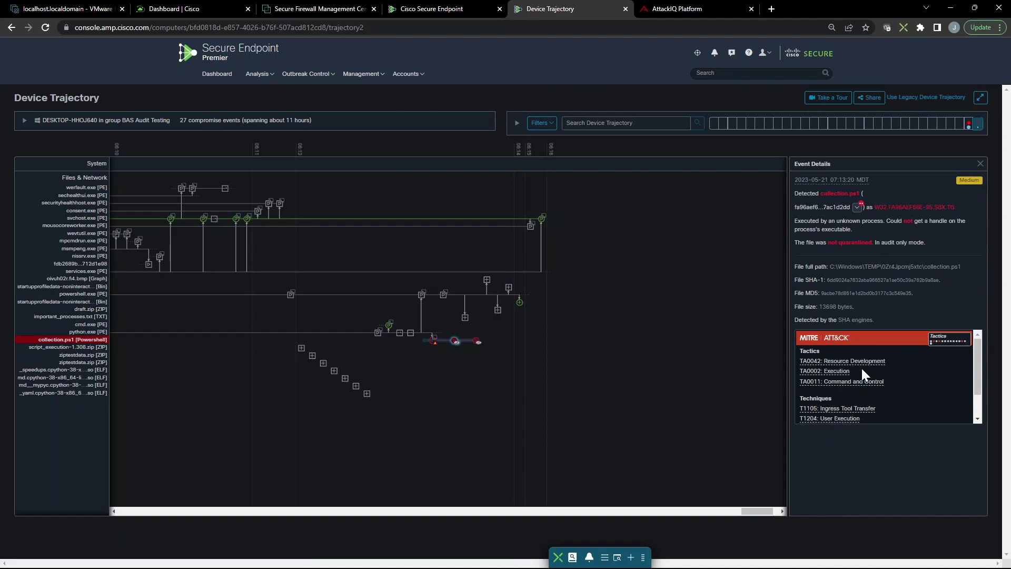
scroll(890, 399, "down", 1)
scroll(891, 405, "down", 1)
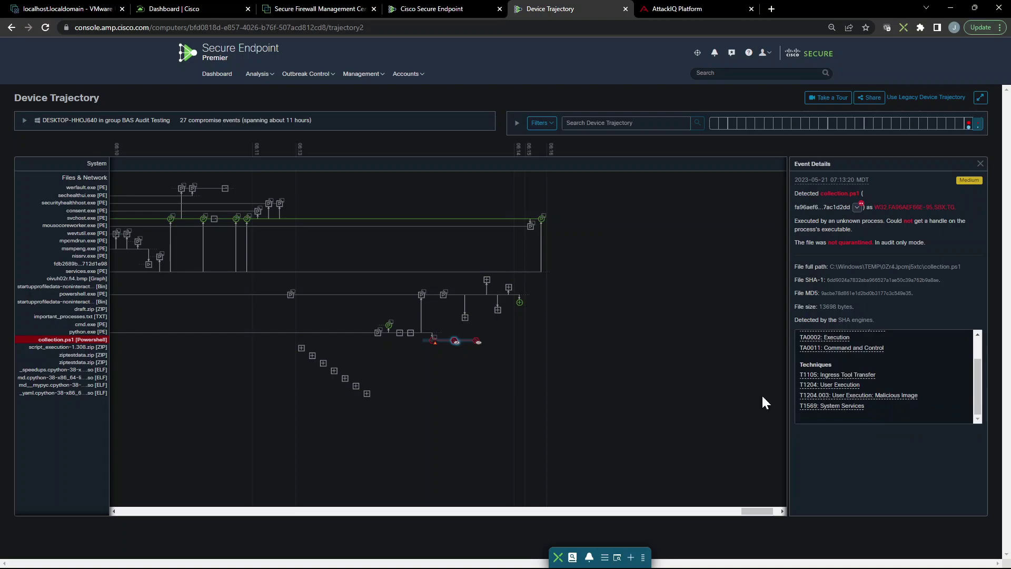
left_click(476, 343)
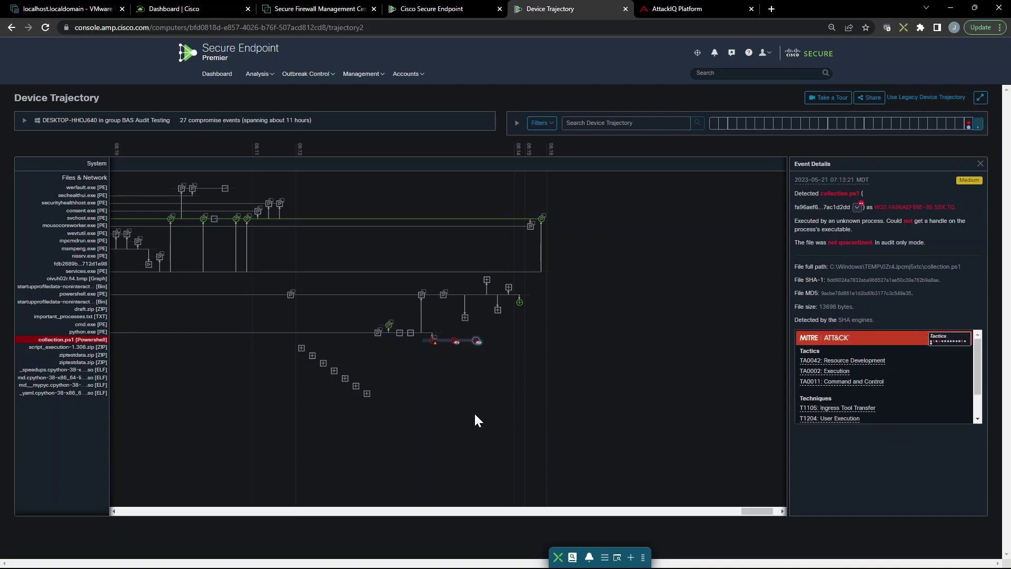
Show python.exe's outgoing port 443 connection with its TA0011, TA0010, T1071, T1105, T1573 mappings.
left_click(410, 334)
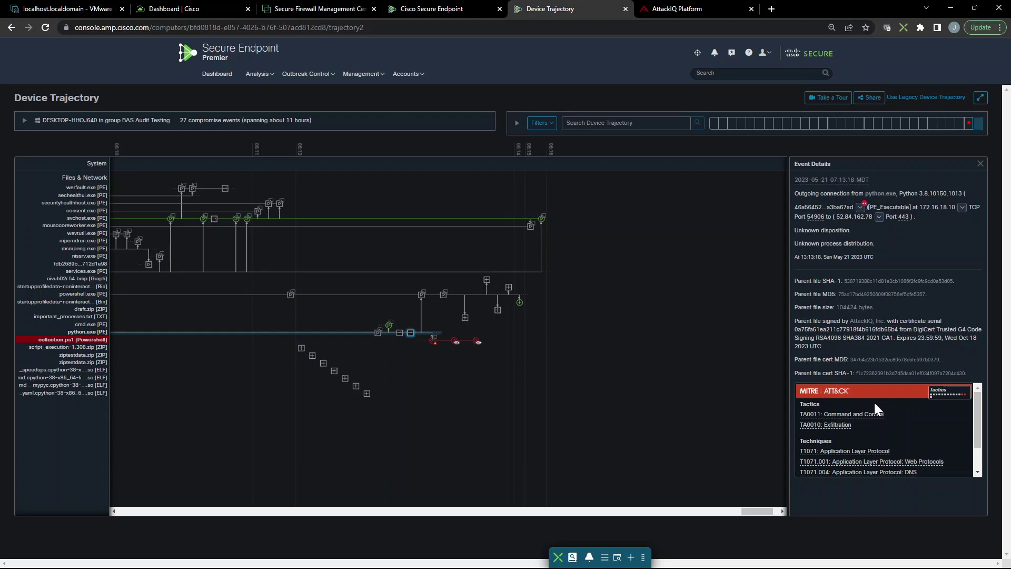
scroll(874, 402, "down", 2)
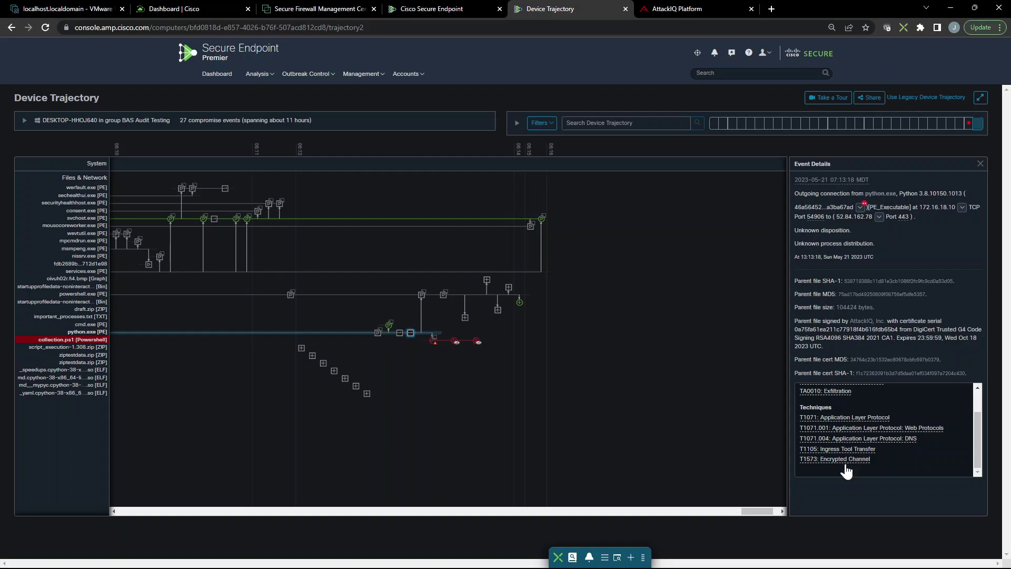
Inspect python.exe's connection to 52.33.36.224 and the cmd.exe execution event.
left_click(399, 334)
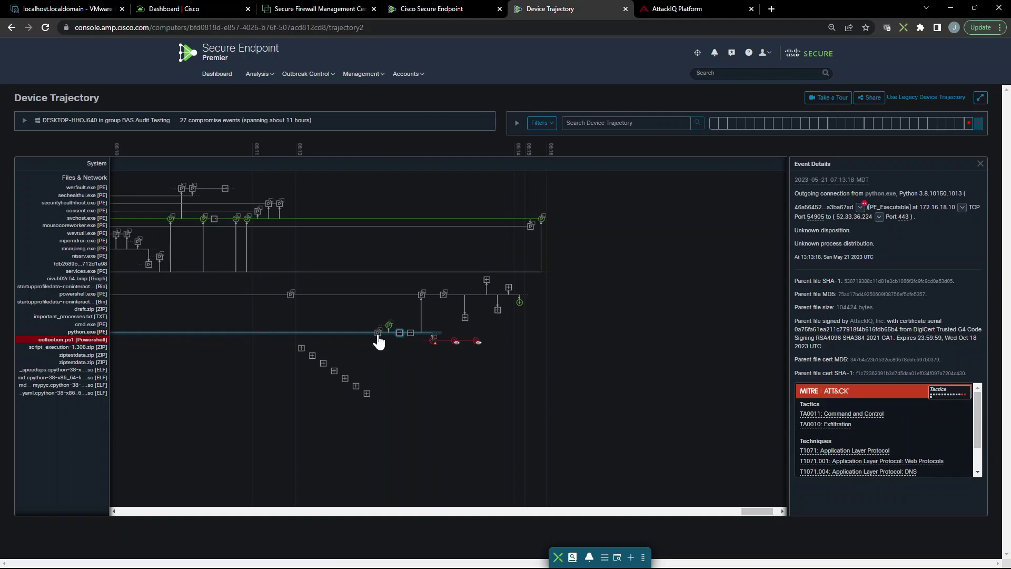
left_click(387, 326)
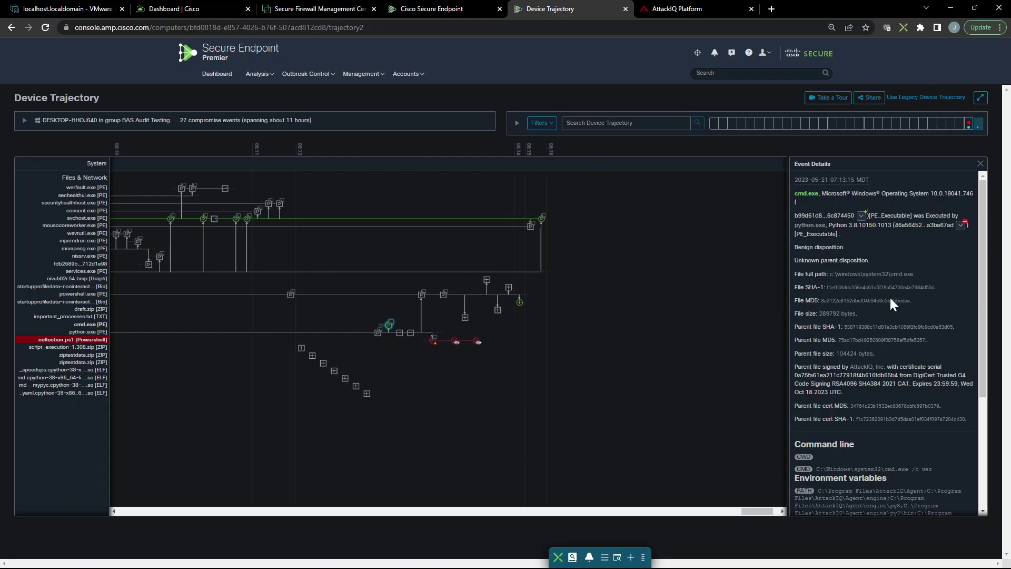
scroll(839, 372, "down", 4)
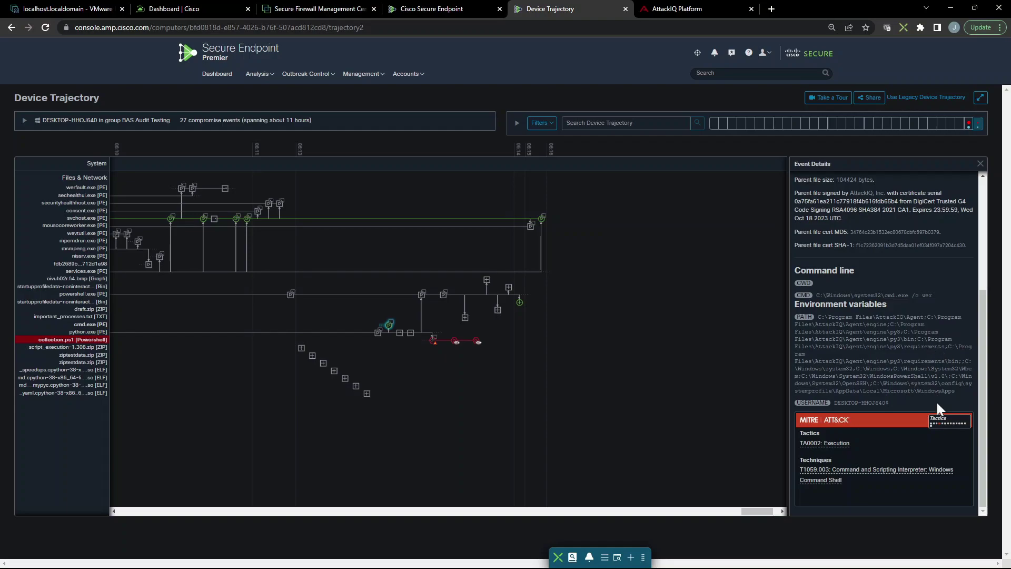
View the python.exe attack_graph.py event's command line and TA0002: Execution tactic.
left_click(378, 333)
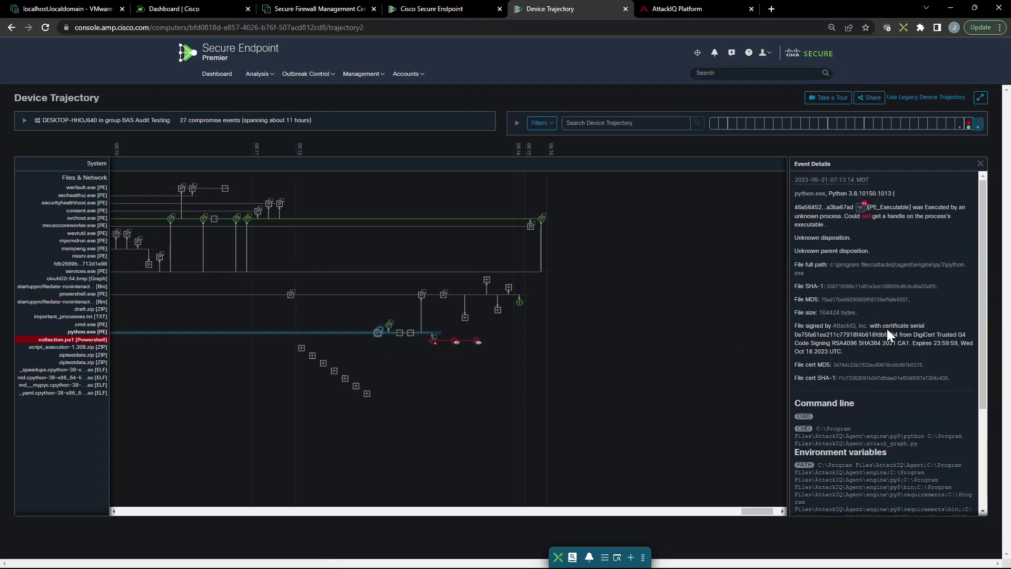
scroll(906, 337, "down", 2)
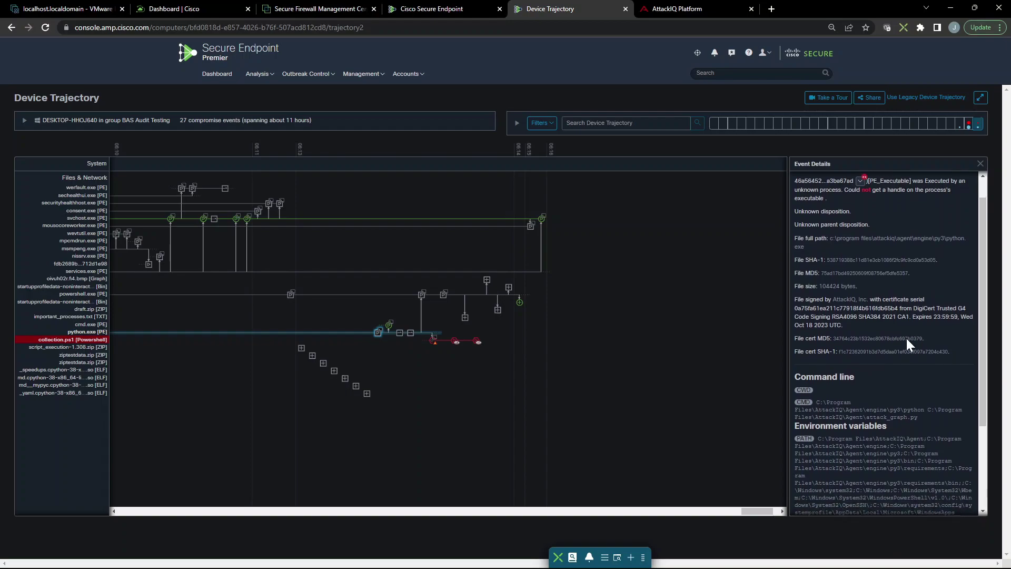
scroll(906, 337, "down", 3)
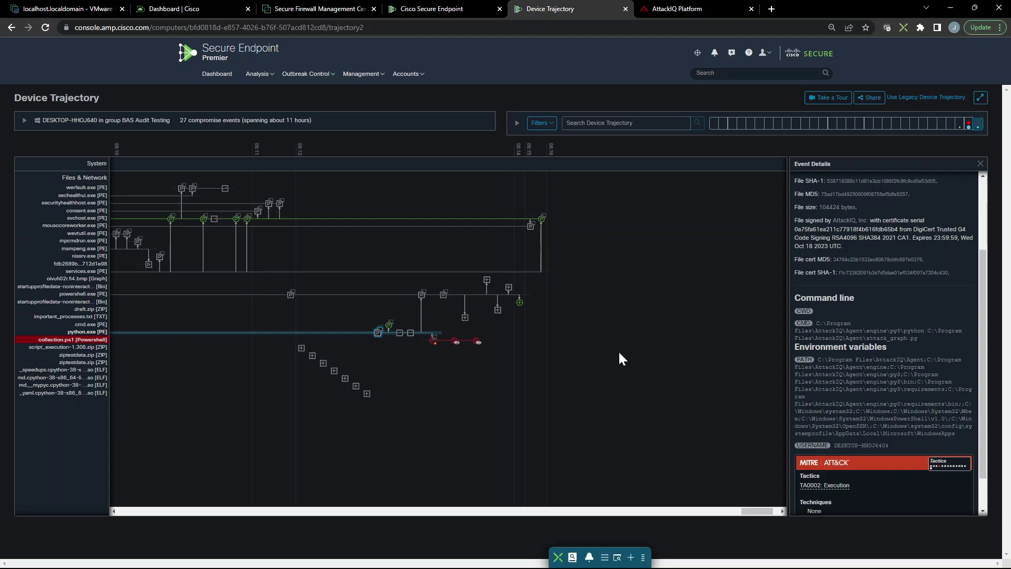
left_click(671, 6)
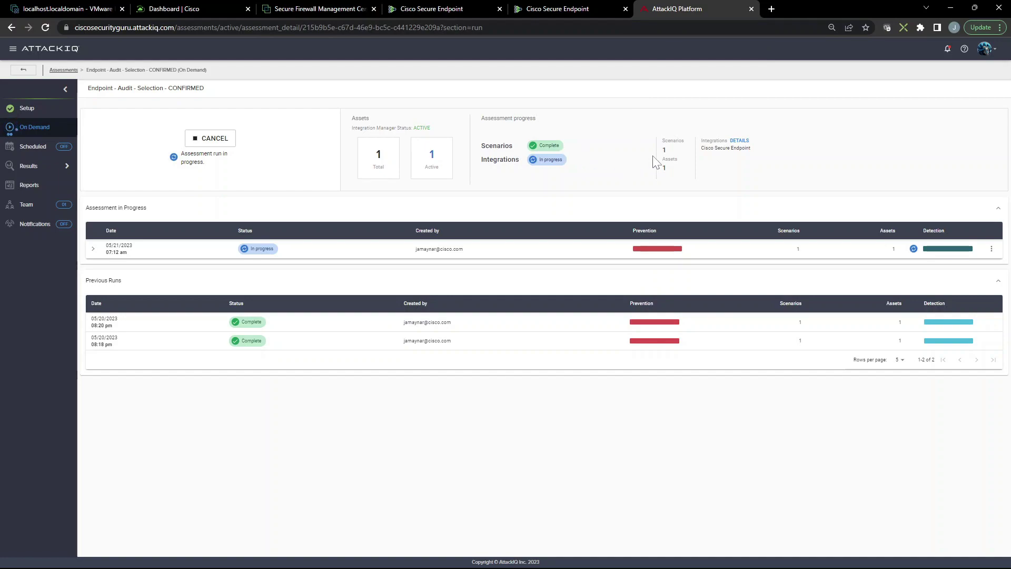
Cancel the in-progress run and open the 05/21/2023 run's results from Previous Runs.
mouse_move(944, 255)
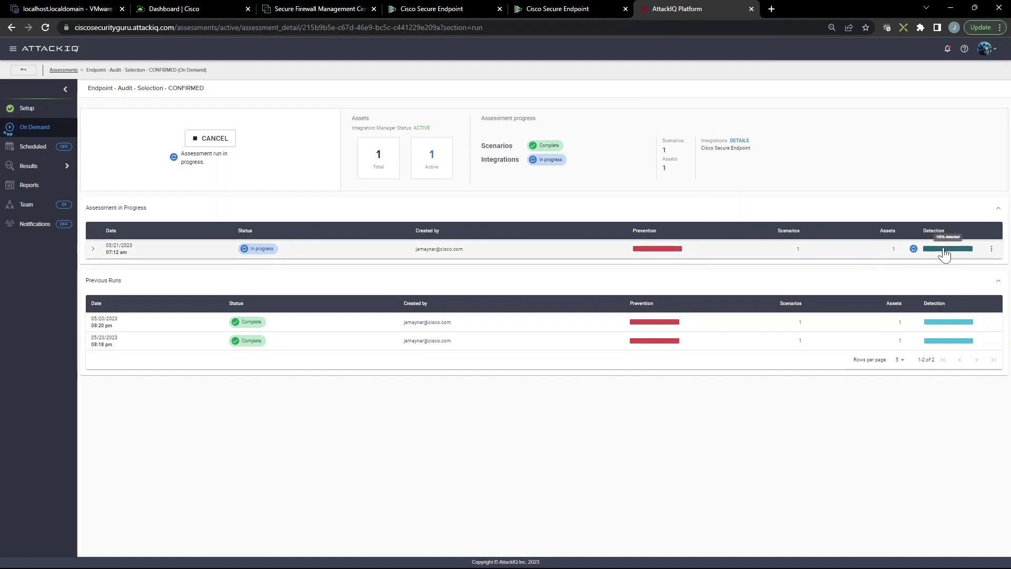
left_click(216, 139)
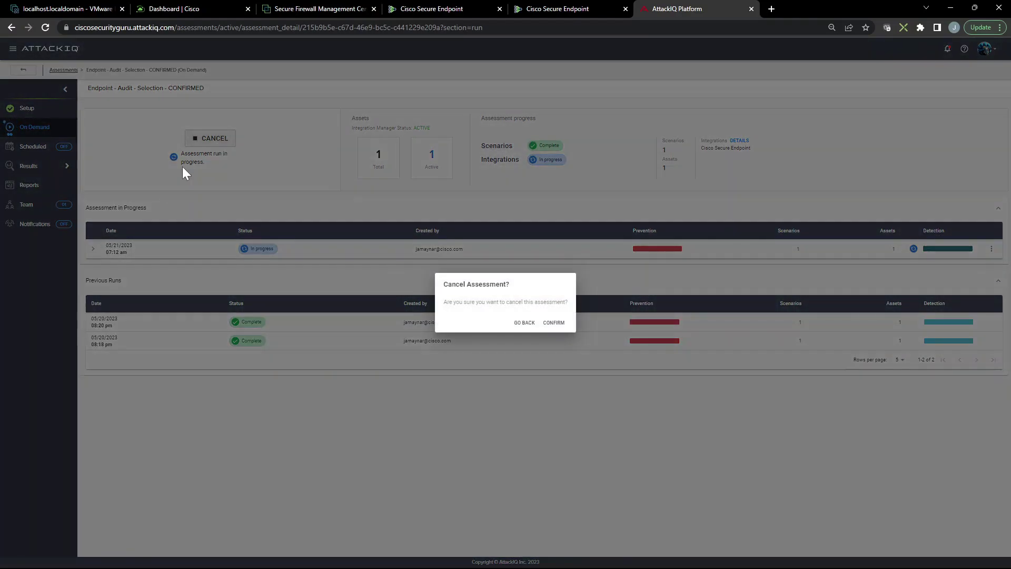
left_click(554, 323)
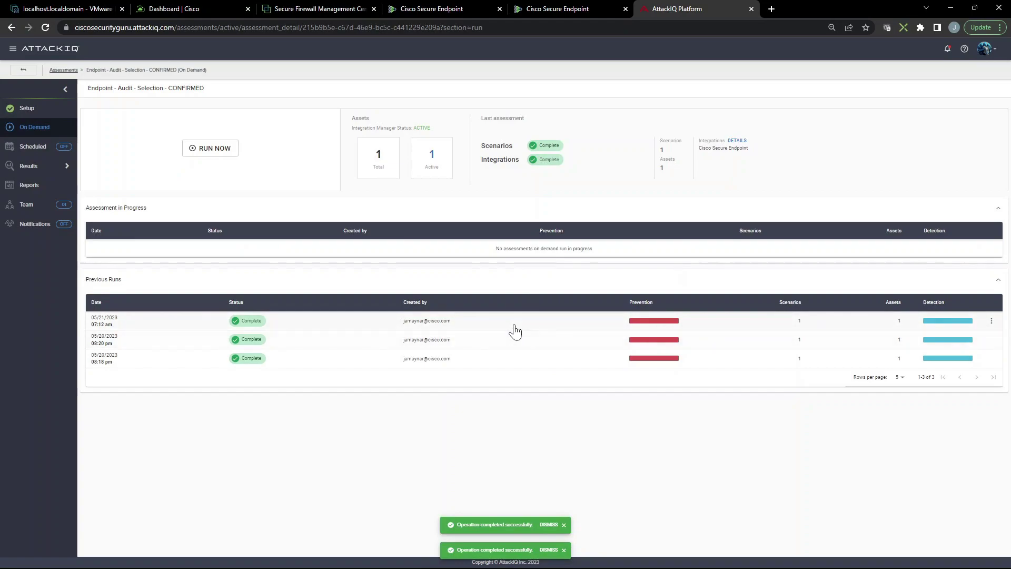
left_click(514, 325)
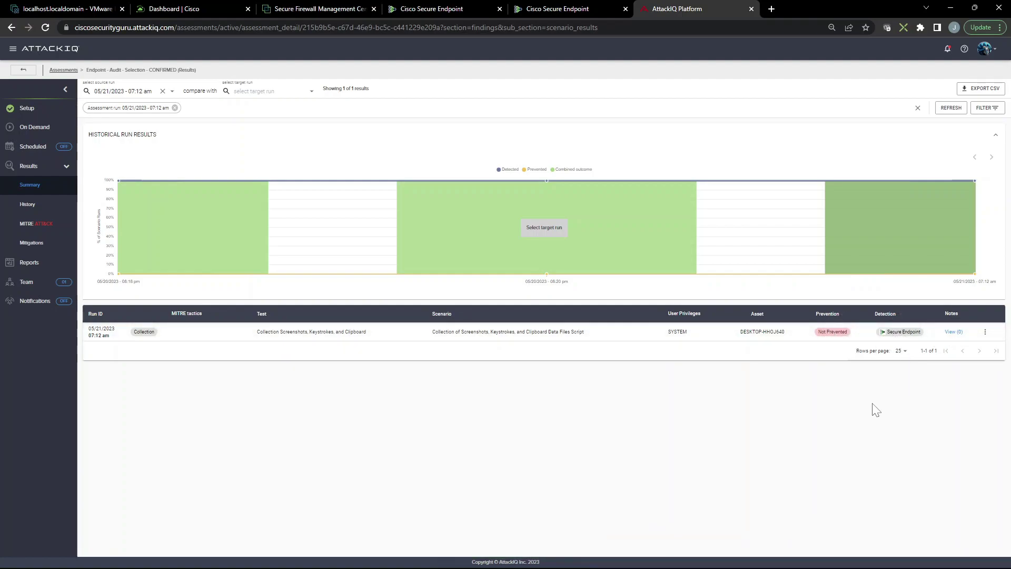
Open the collection scenario's detailed result and review its activity log.
left_click(519, 337)
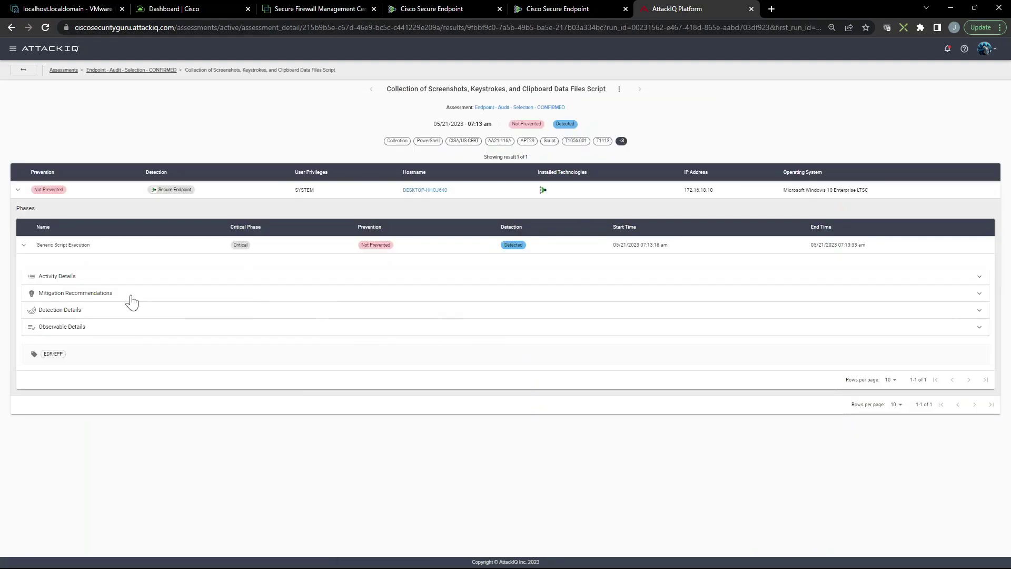
left_click(48, 278)
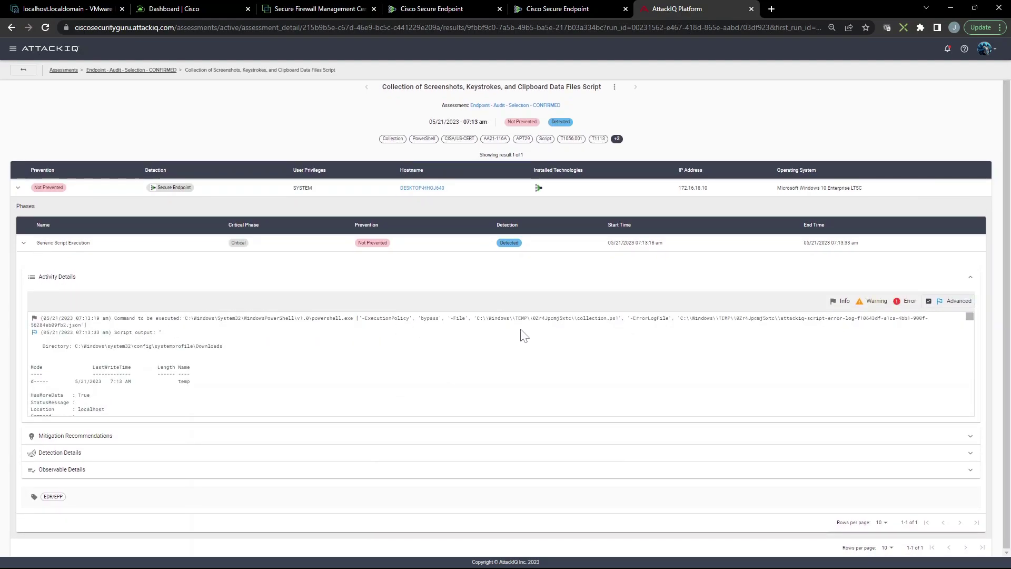
scroll(470, 339, "down", 1)
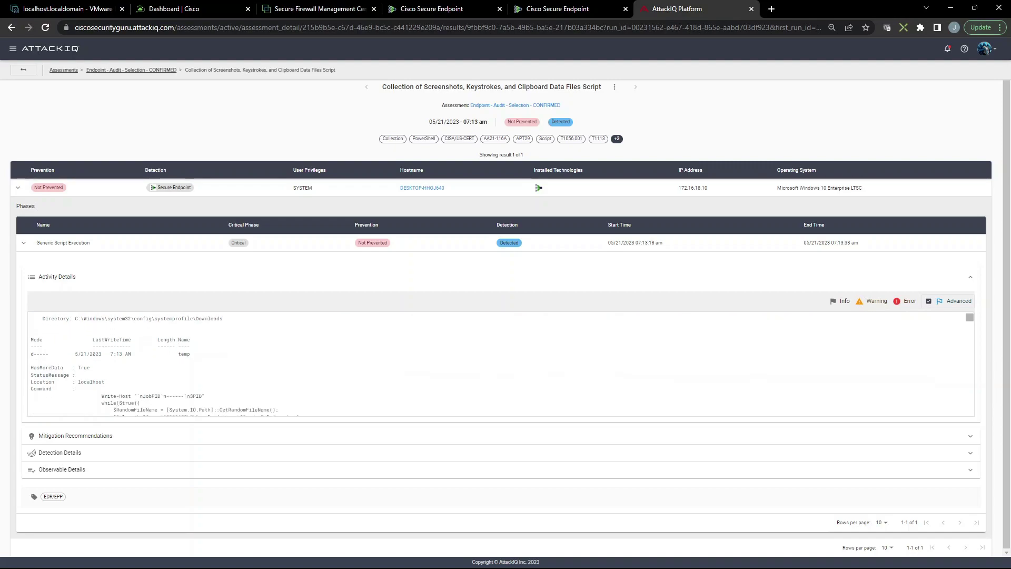
scroll(470, 340, "down", 5)
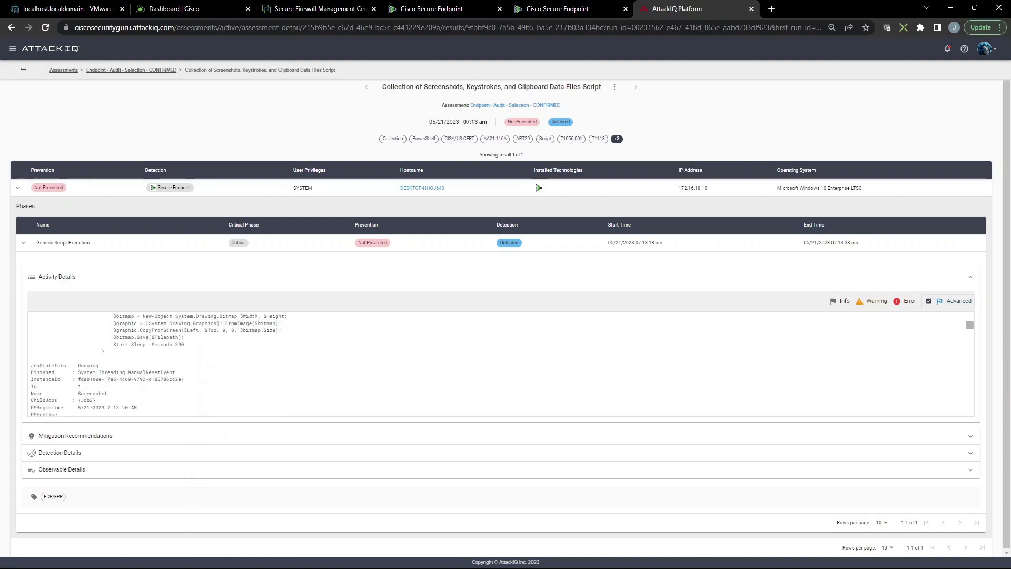
scroll(500, 363, "down", 1)
scroll(136, 378, "up", 10)
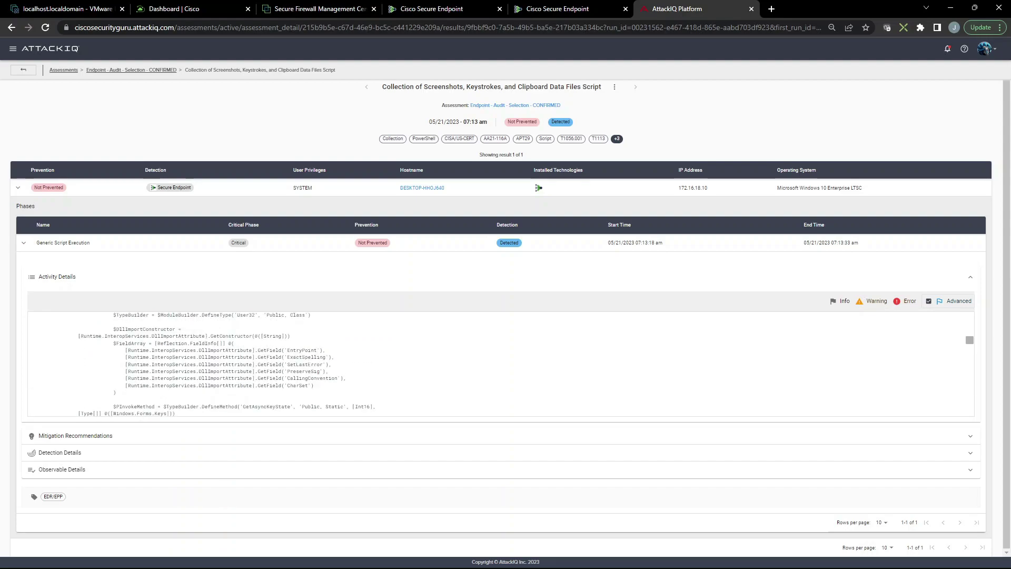
Glance at the mitigation recommendations, then expand the two Medium Secure Endpoint detections.
left_click(79, 435)
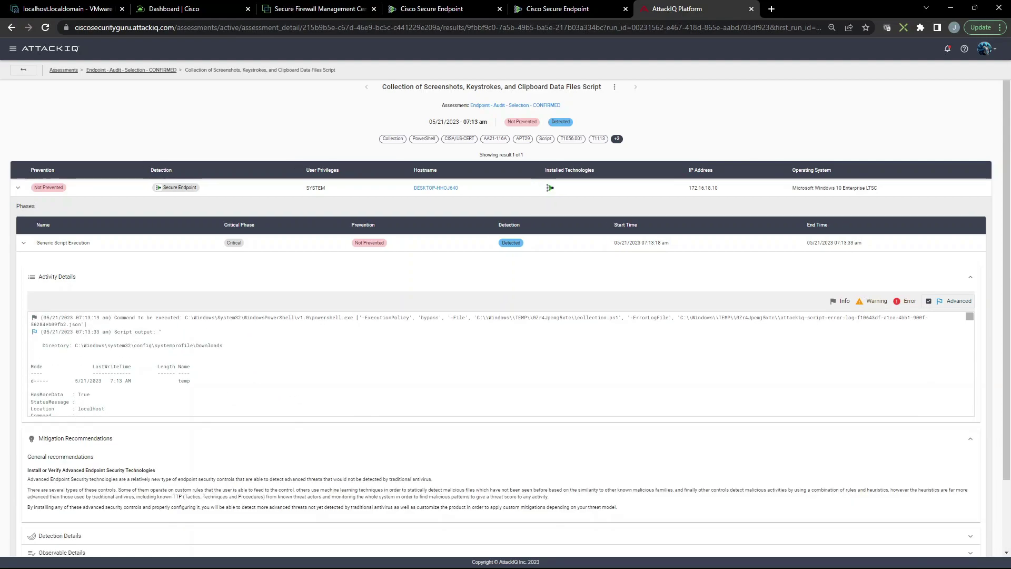
scroll(131, 437, "down", 3)
left_click(75, 392)
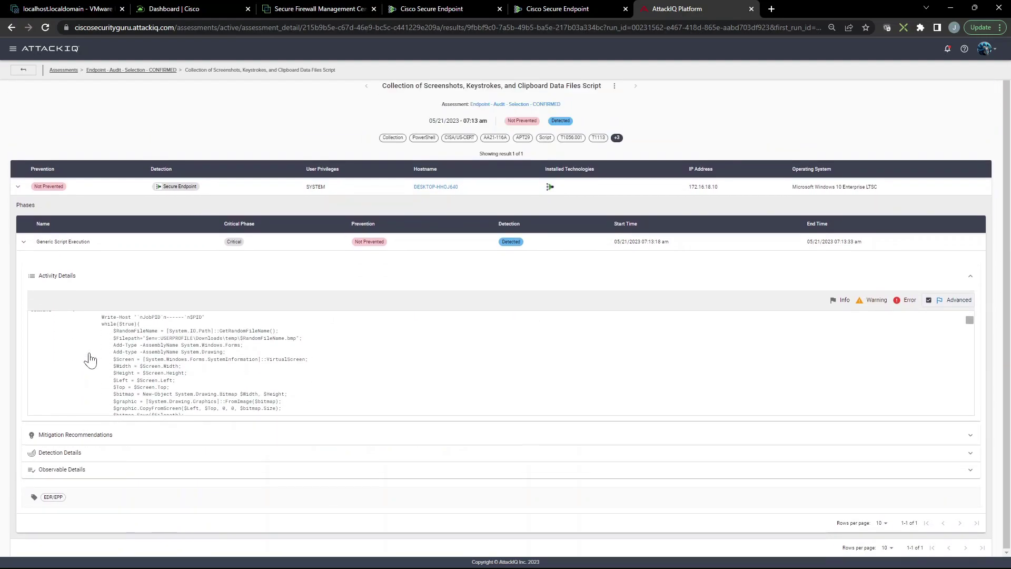
left_click(72, 448)
scroll(380, 462, "down", 3)
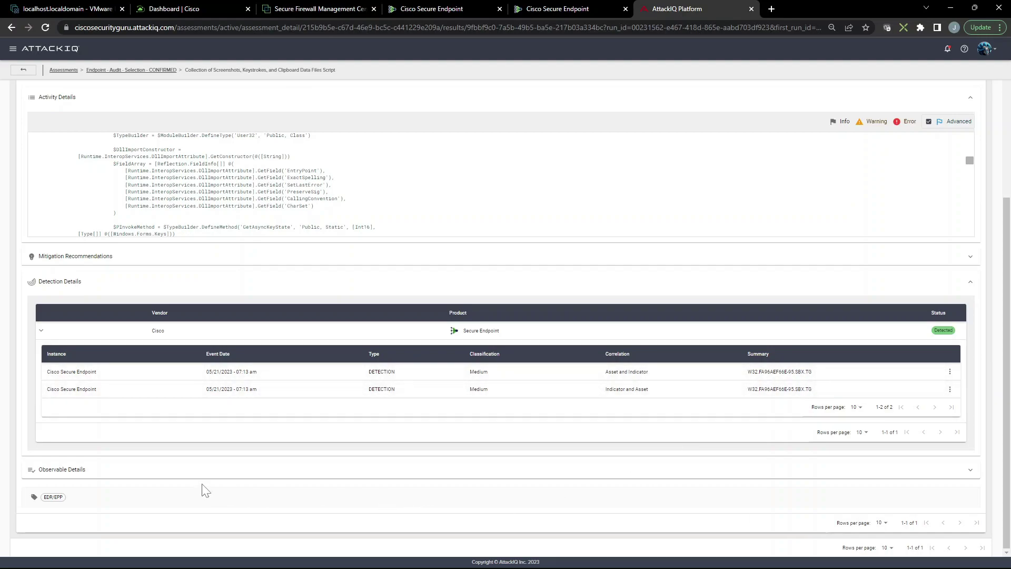
Expand Observable Details and review the STIX objects for collection.ps1 and the powershell.exe binary path.
left_click(55, 469)
scroll(152, 429, "down", 2)
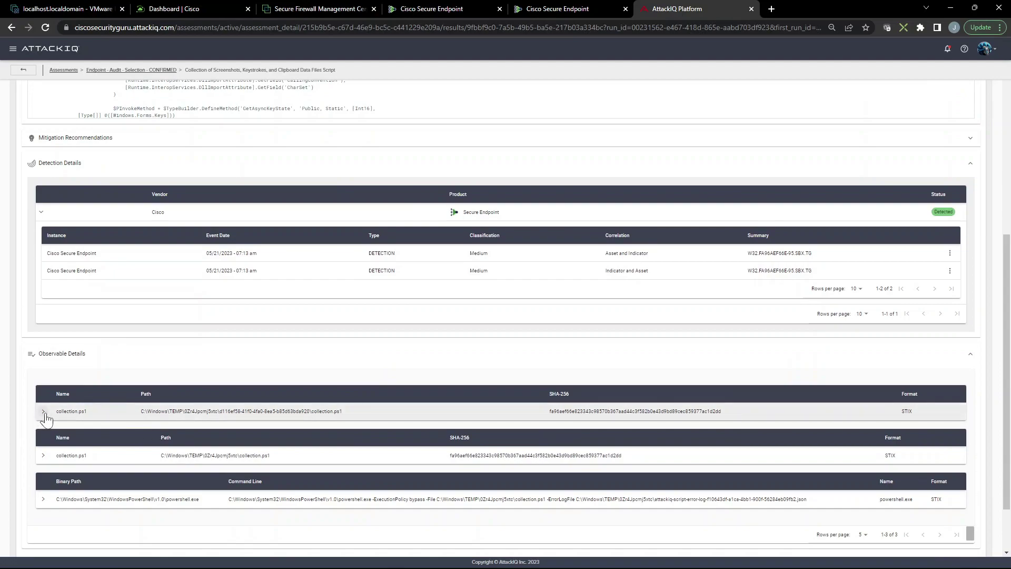
left_click(43, 411)
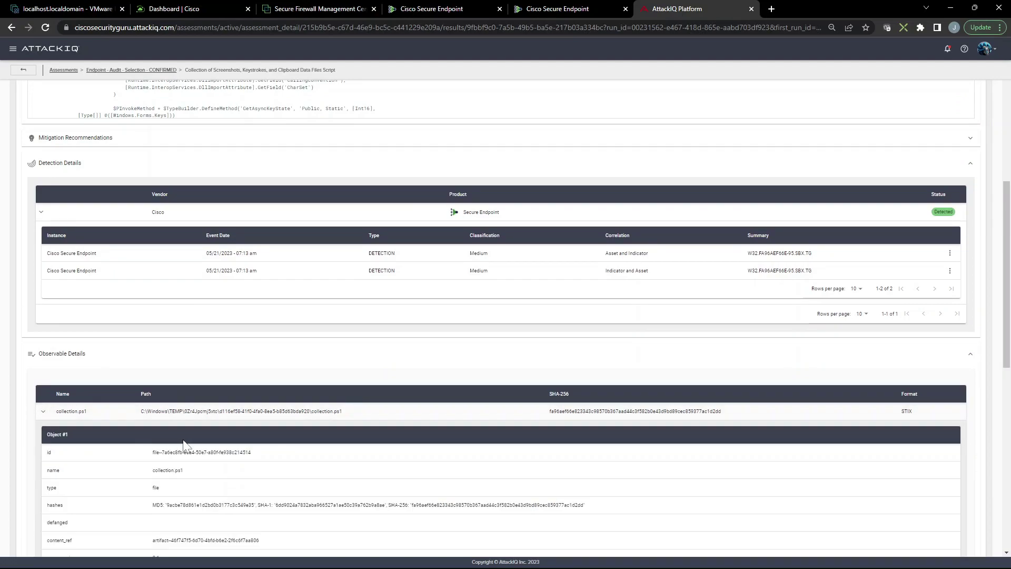
scroll(168, 363, "down", 2)
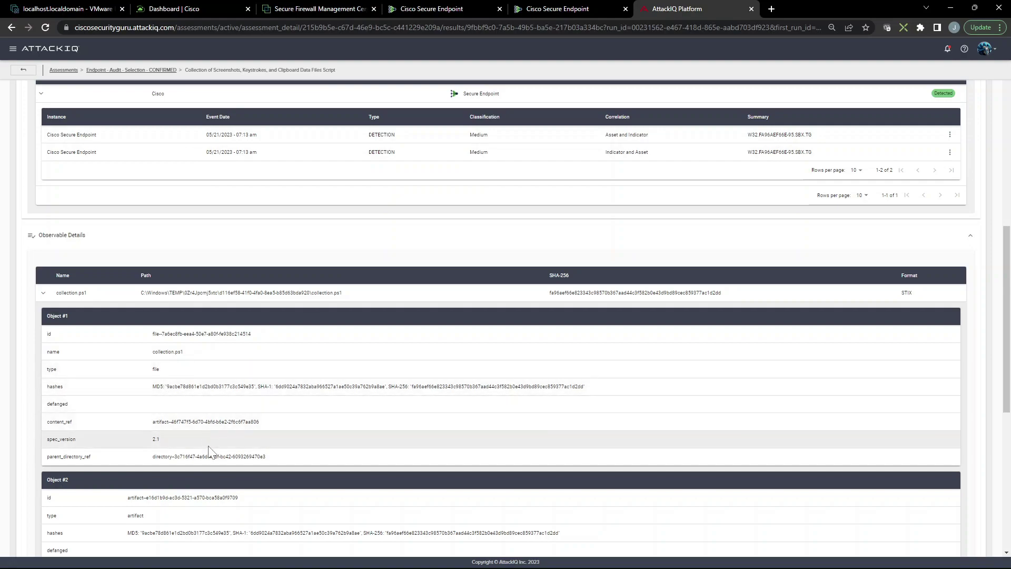
scroll(238, 439, "down", 7)
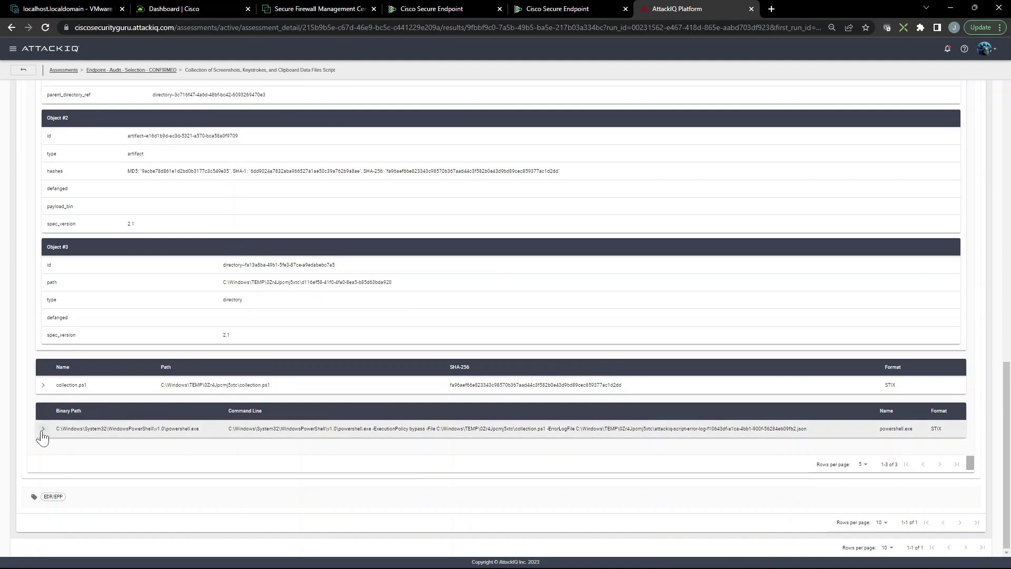
left_click(46, 424)
scroll(198, 427, "down", 3)
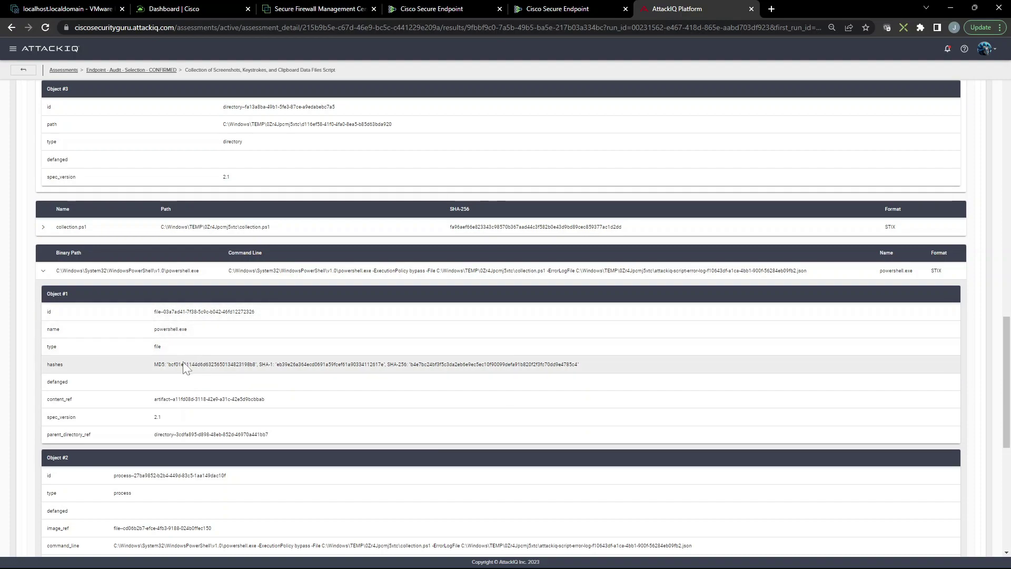
scroll(357, 383, "down", 4)
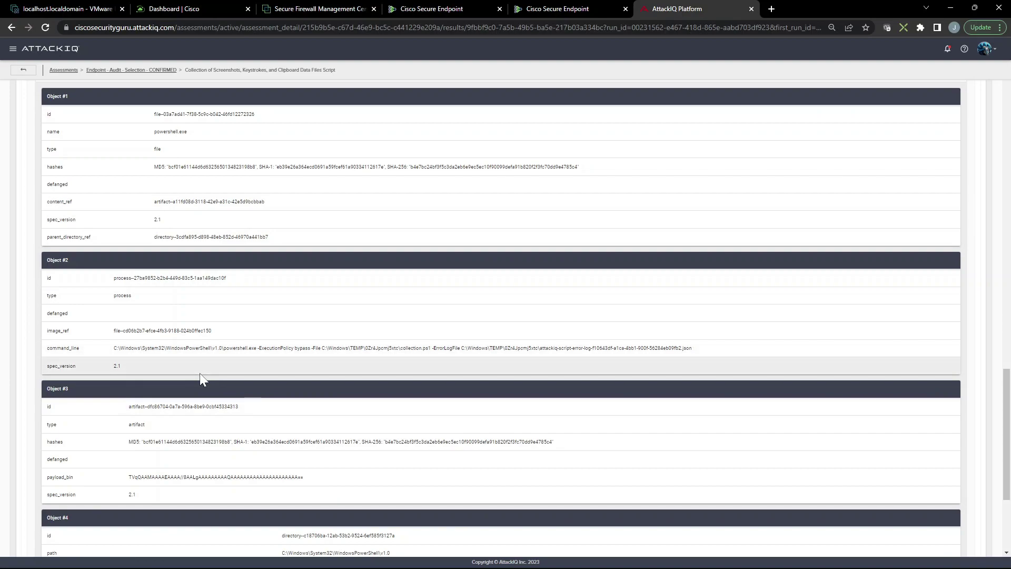
scroll(200, 372, "down", 2)
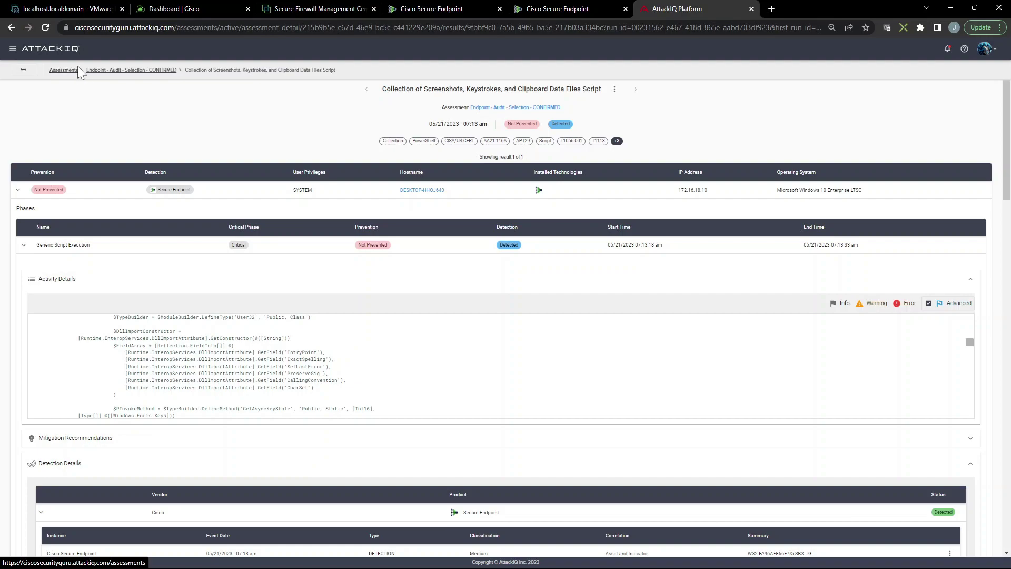
Go back to the assessment and open its MITRE ATT&CK results heatmap.
left_click(120, 73)
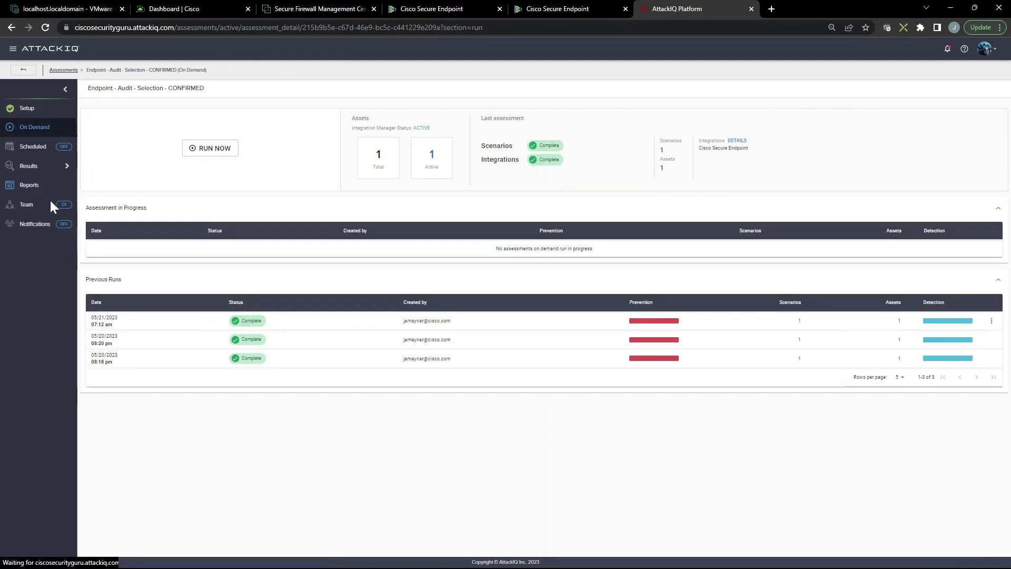
left_click(33, 167)
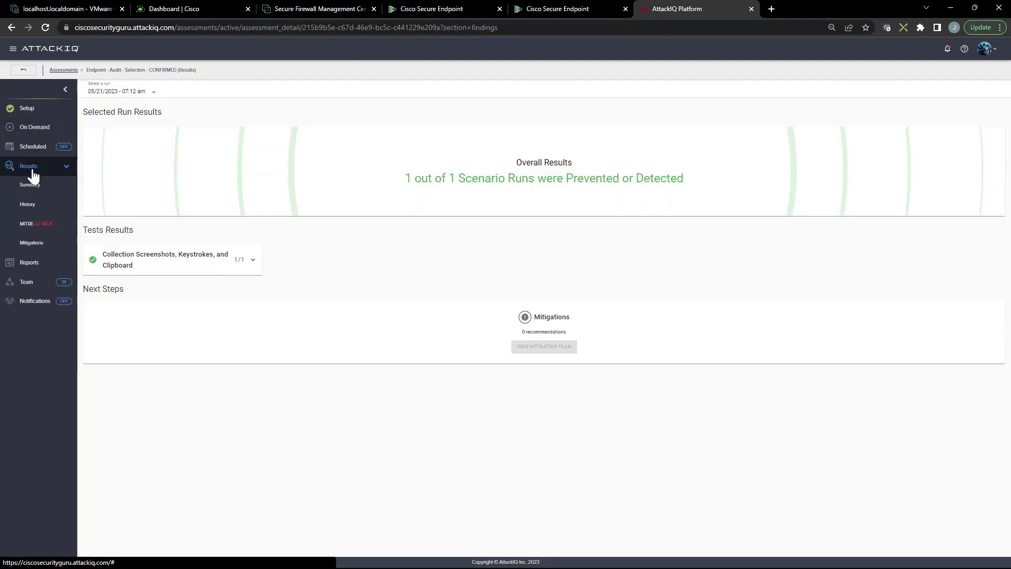
left_click(39, 225)
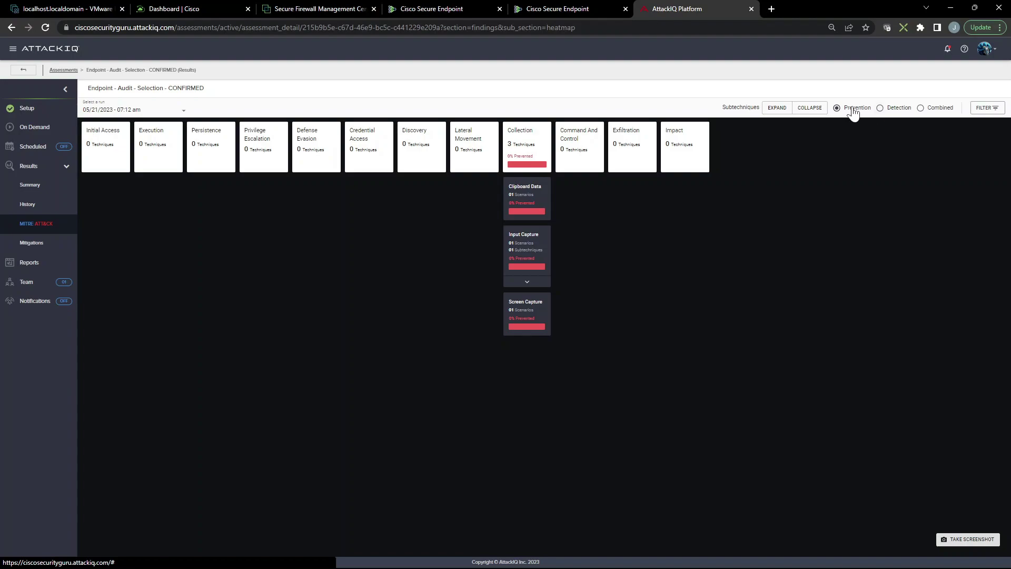
View Collection at 100% detected with Input Capture expanded, then return to the Assessments list.
left_click(881, 109)
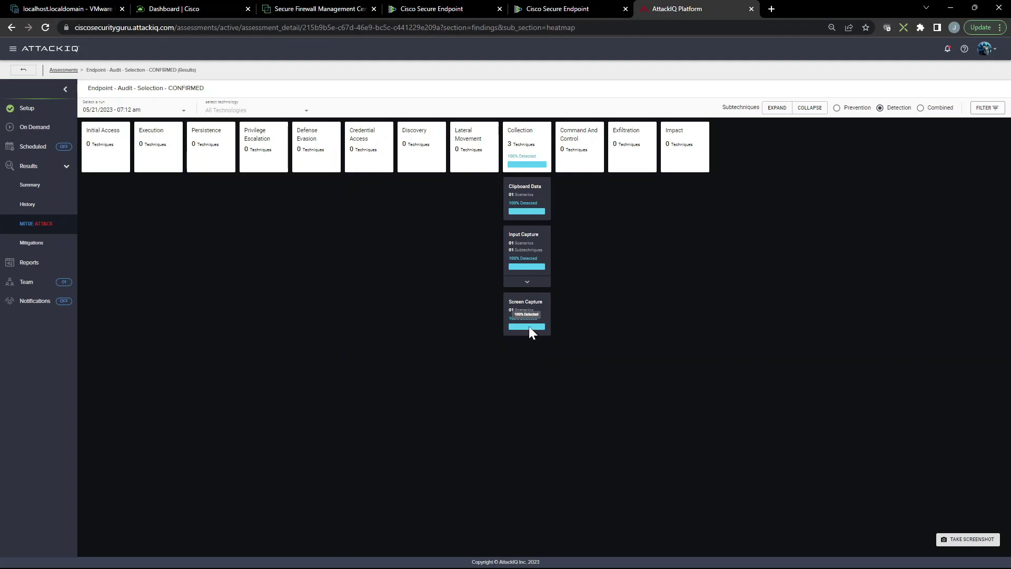
left_click(526, 285)
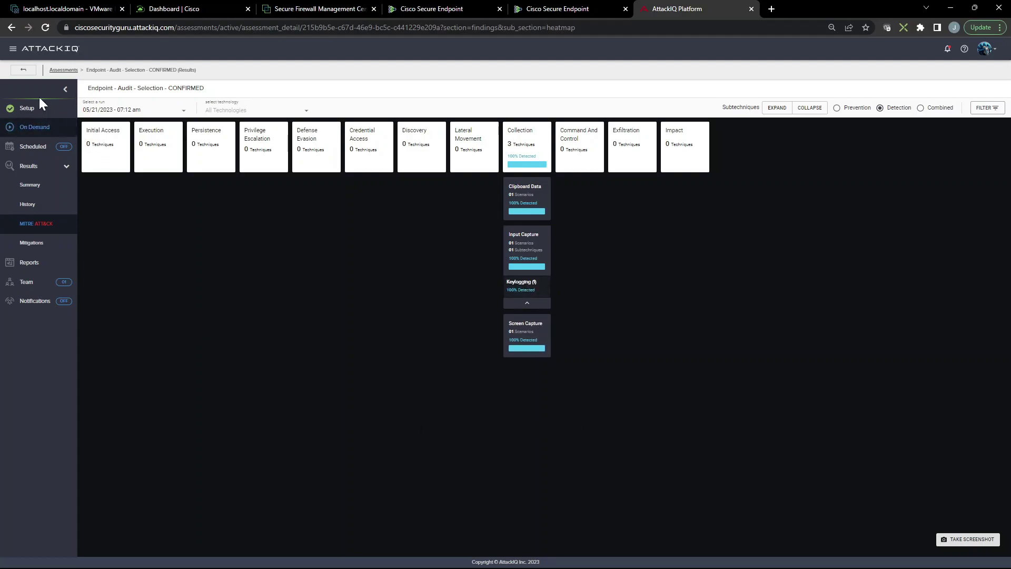
left_click(55, 71)
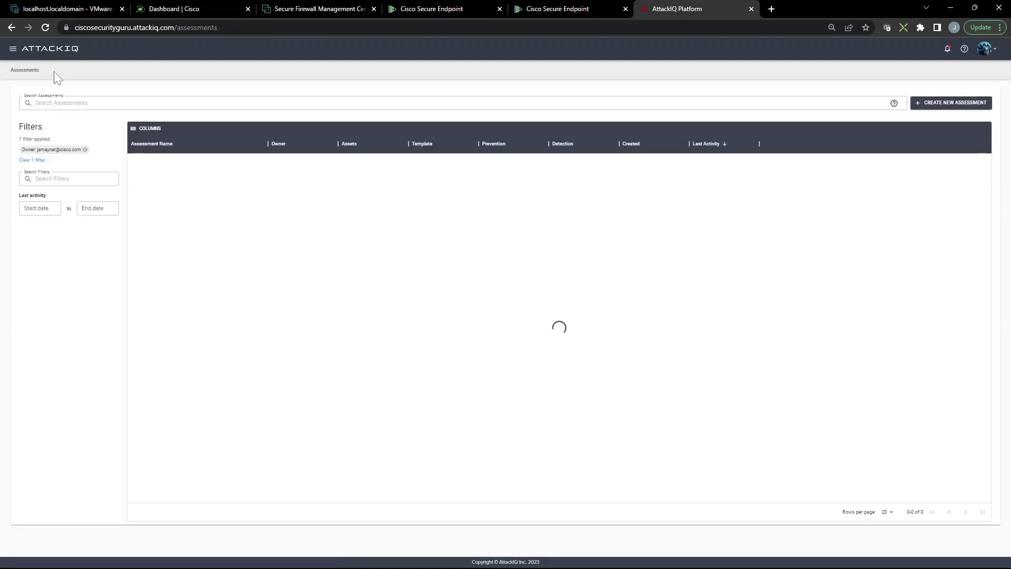